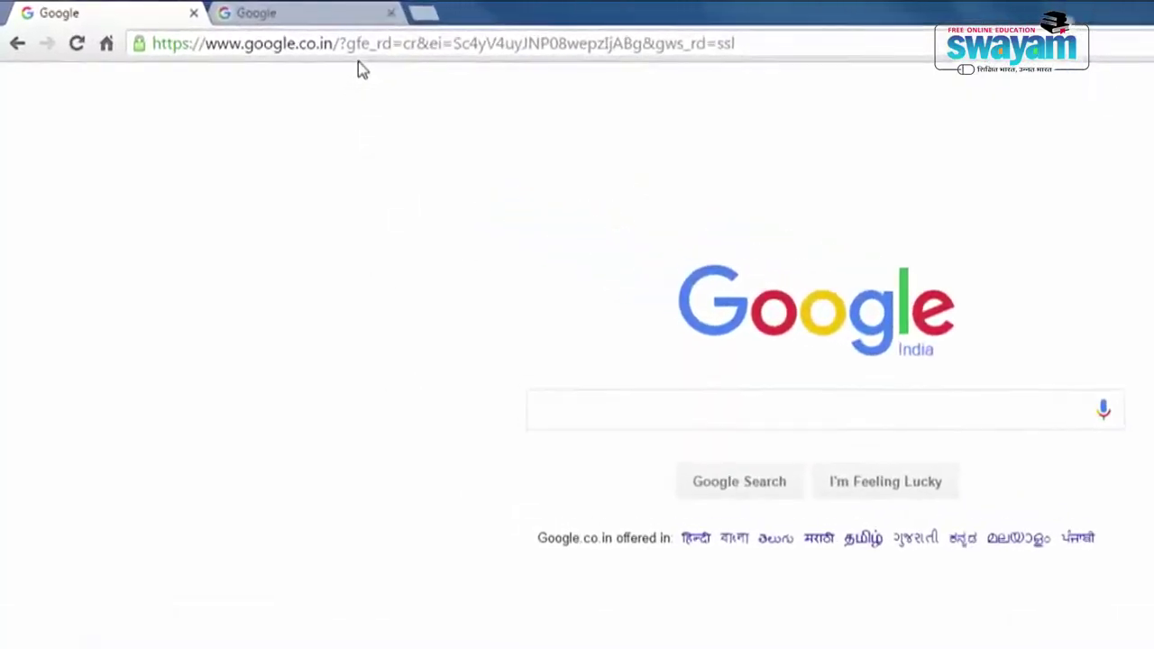
Go to books.google.com and search Google Books for 'Relationship'.
click(359, 45)
text(bo)
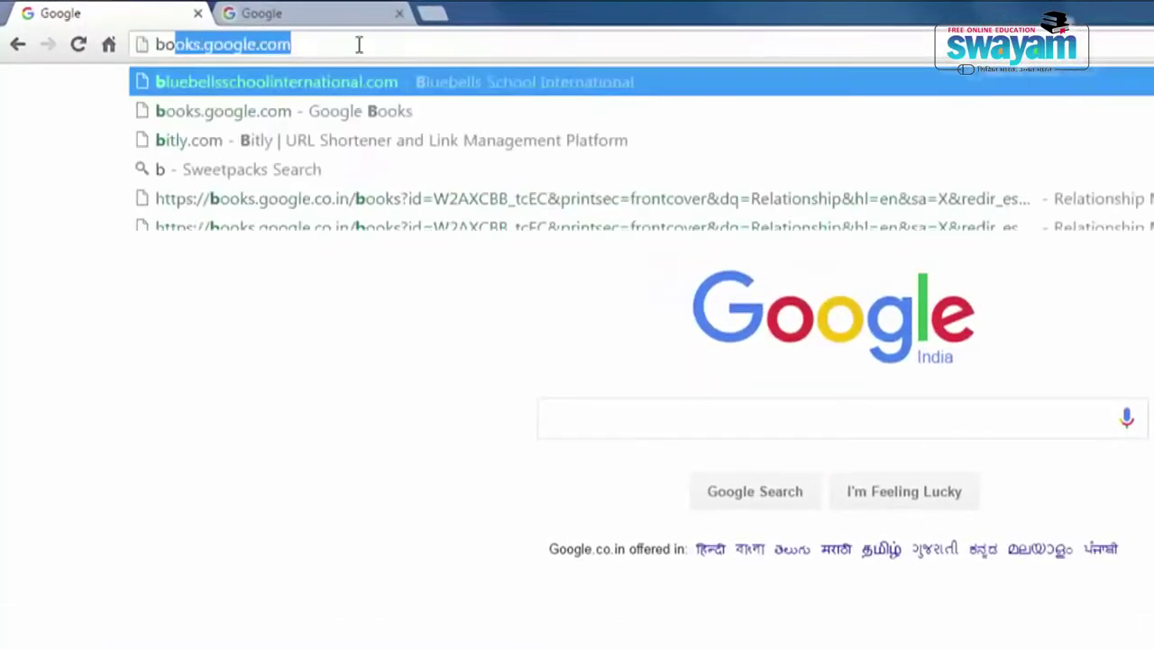
text(oks.google.com)
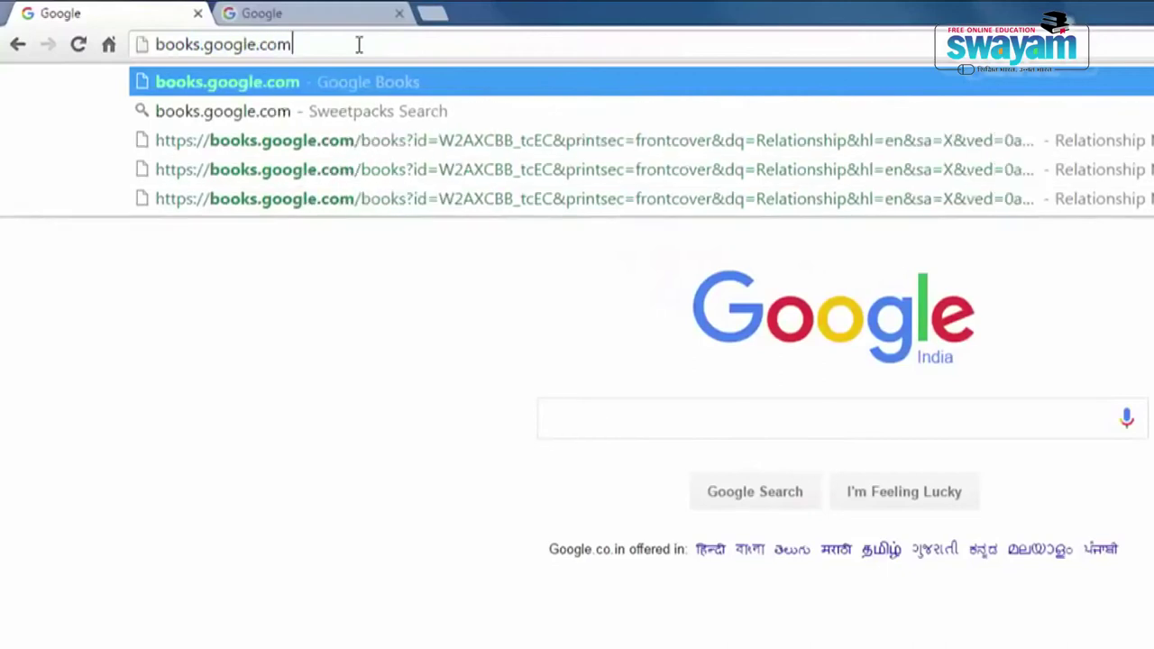
key(Return)
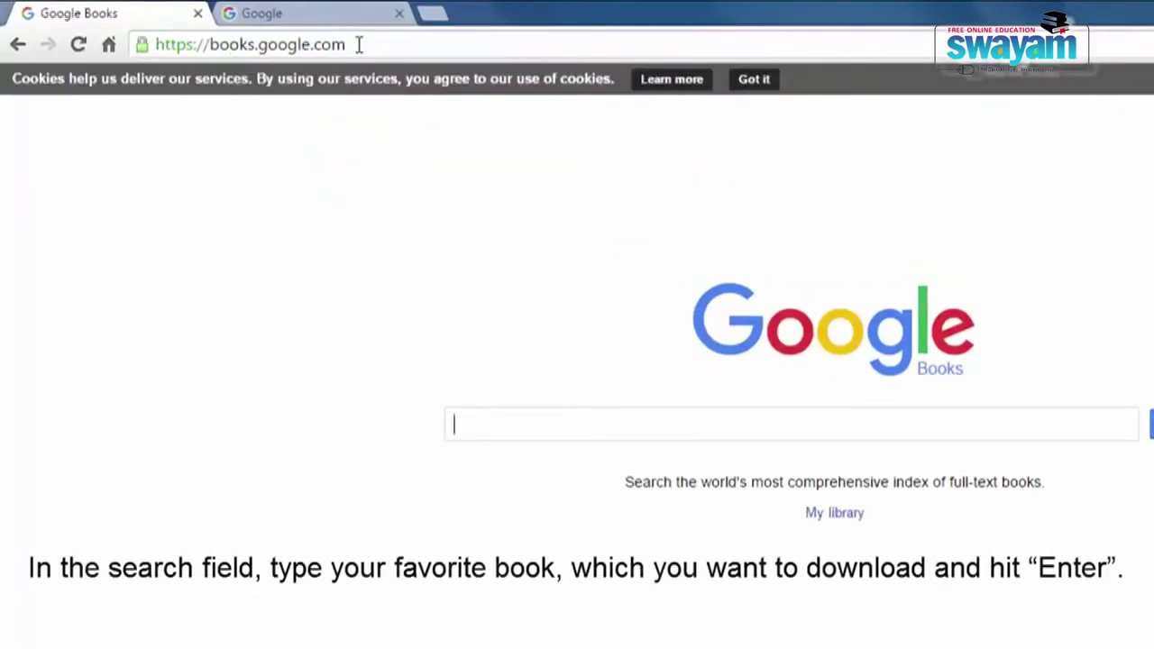
text(Relationship)
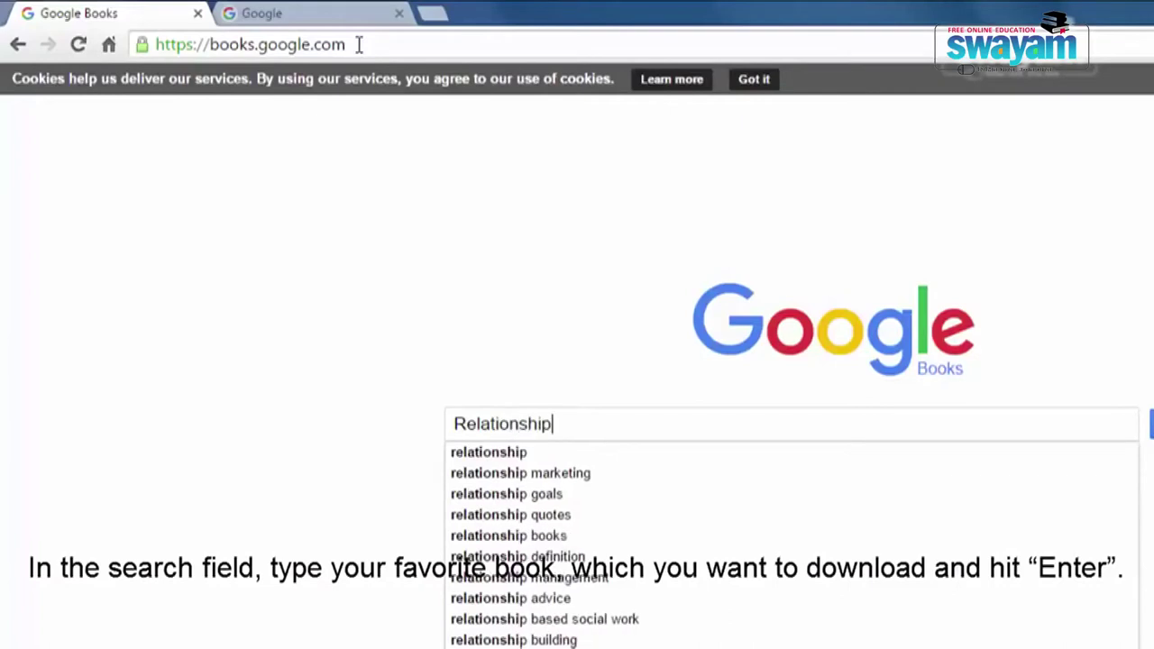
key(Return)
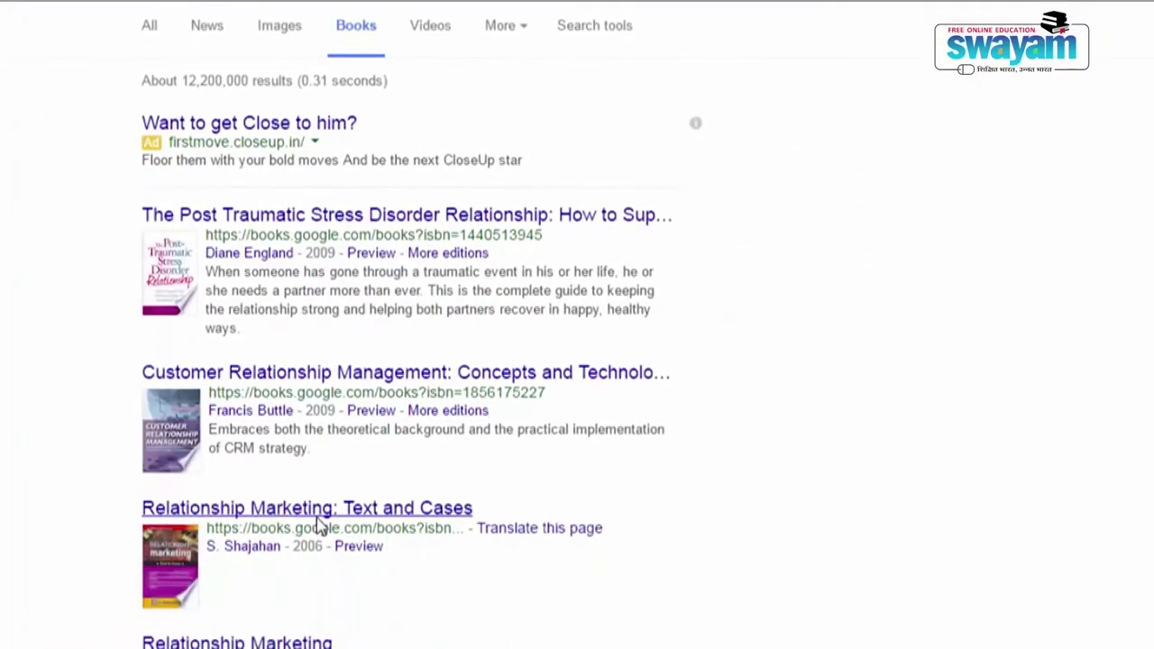
Preview 'Relationship Marketing: Text and Cases', then switch to the Google Book Downloader CodePlex tab.
click(317, 522)
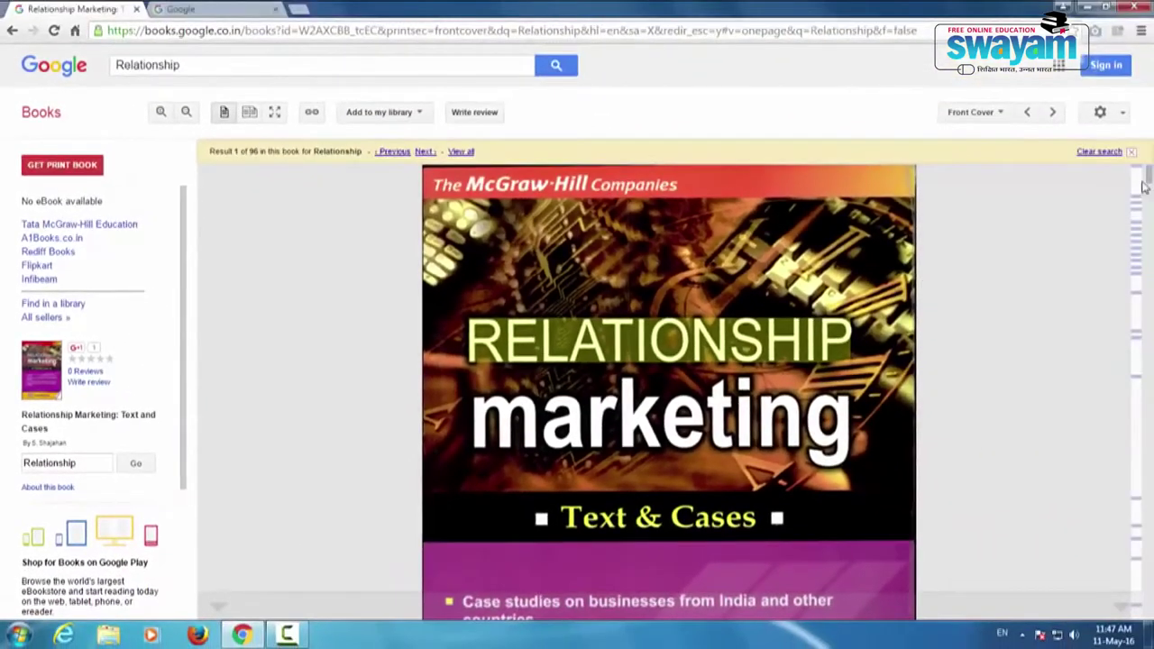
mouse_move(1149, 179)
mouse_down()
mouse_move(1149, 231)
mouse_move(1149, 178)
mouse_up()
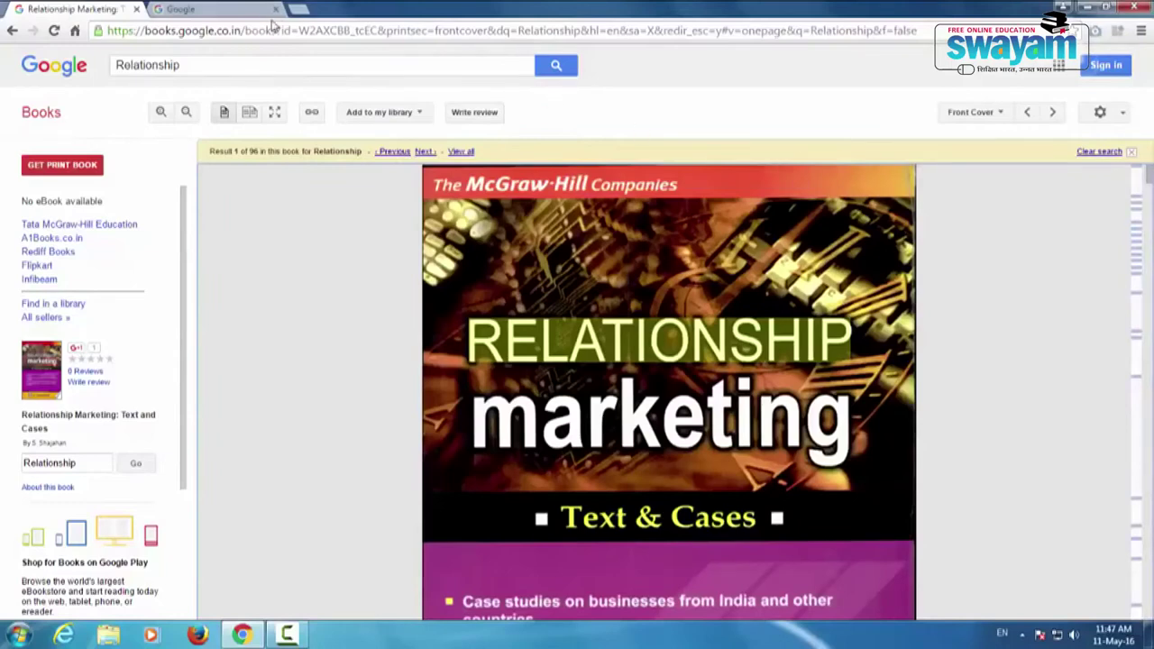
click(241, 13)
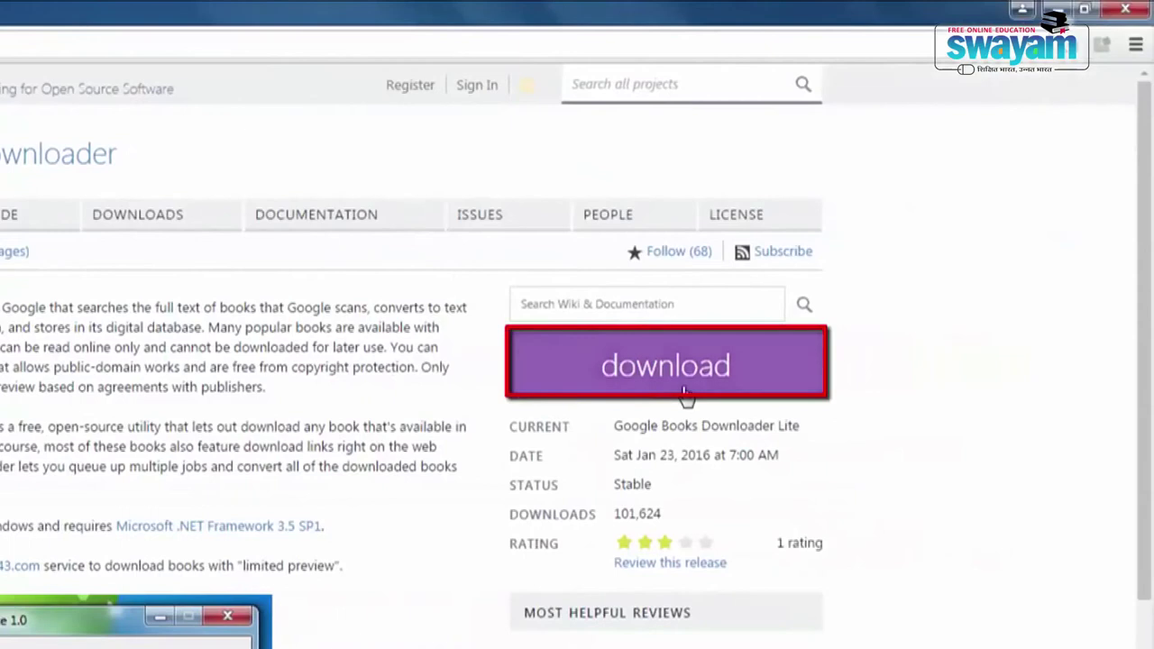
Start the Google Book Downloader download from its CodePlex project page.
click(684, 393)
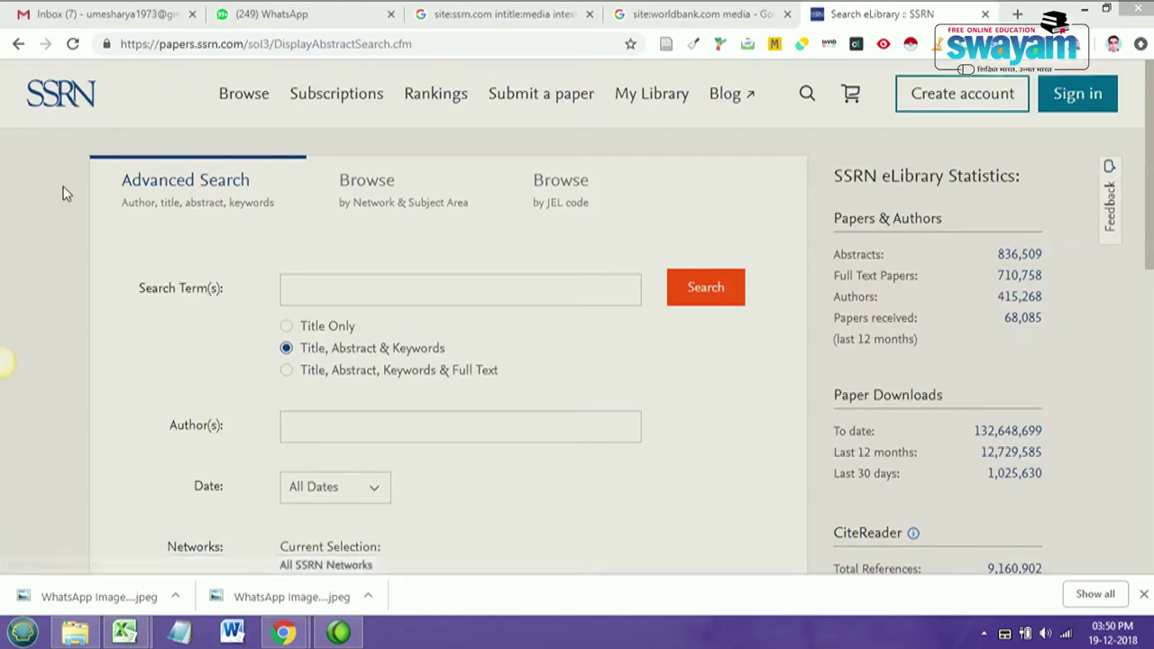
Walk through the empty SSRN advanced search form, keeping the Date option at All Dates.
click(243, 45)
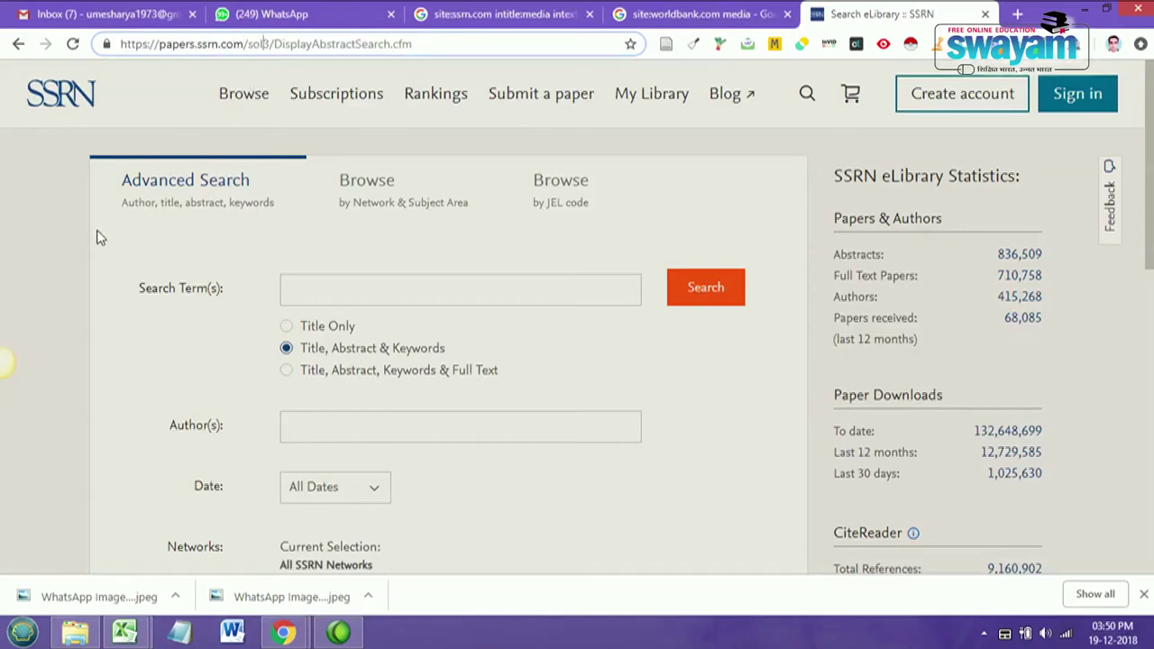
click(387, 283)
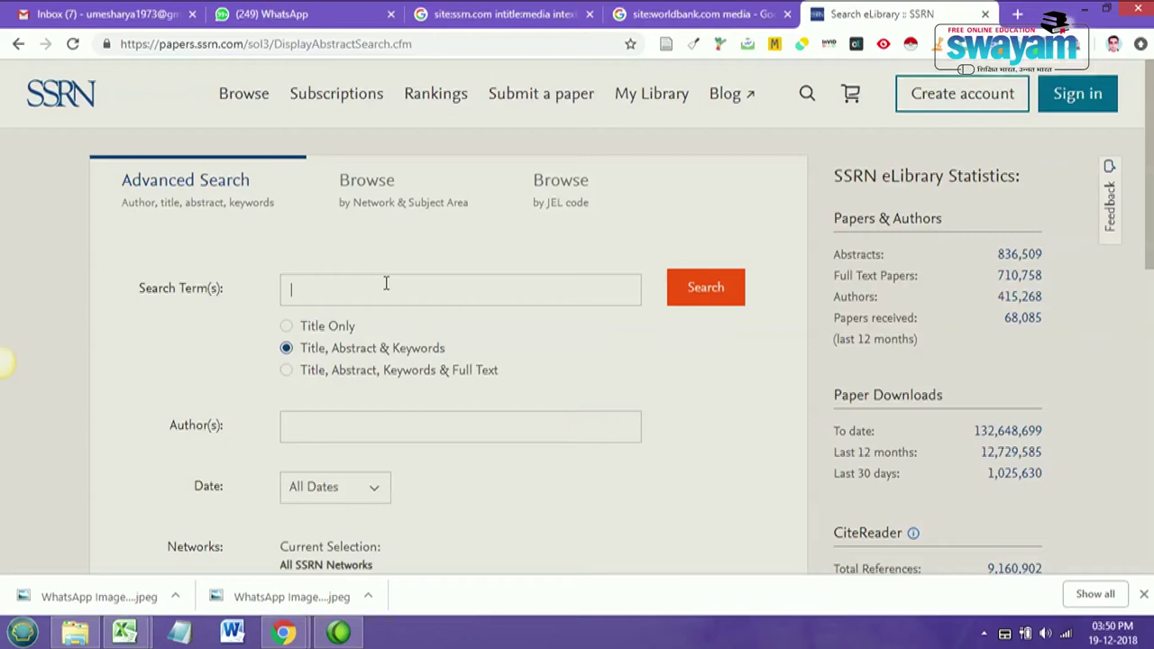
scroll(346, 276, down, 1)
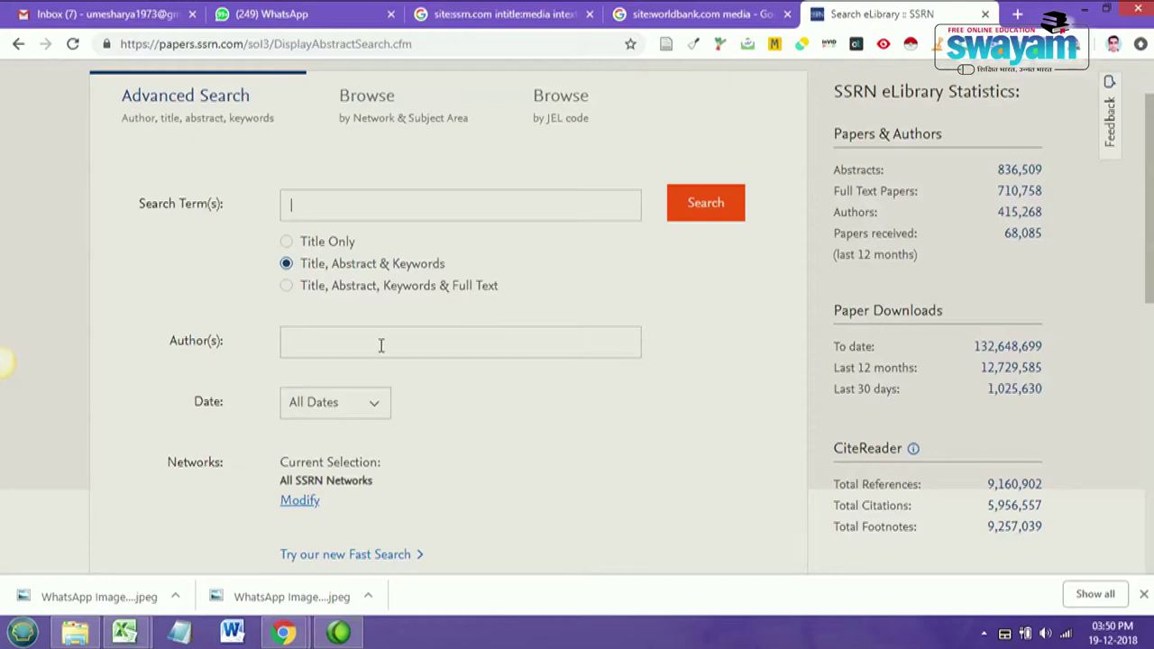
click(347, 407)
scroll(520, 413, down, 2)
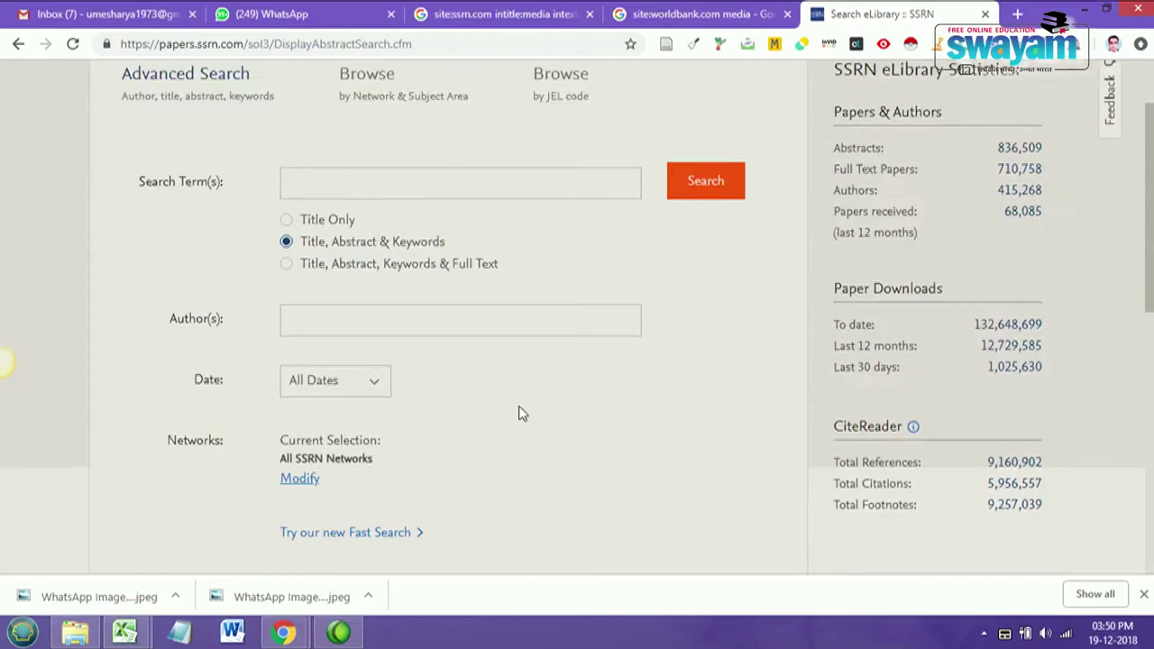
scroll(520, 413, up, 3)
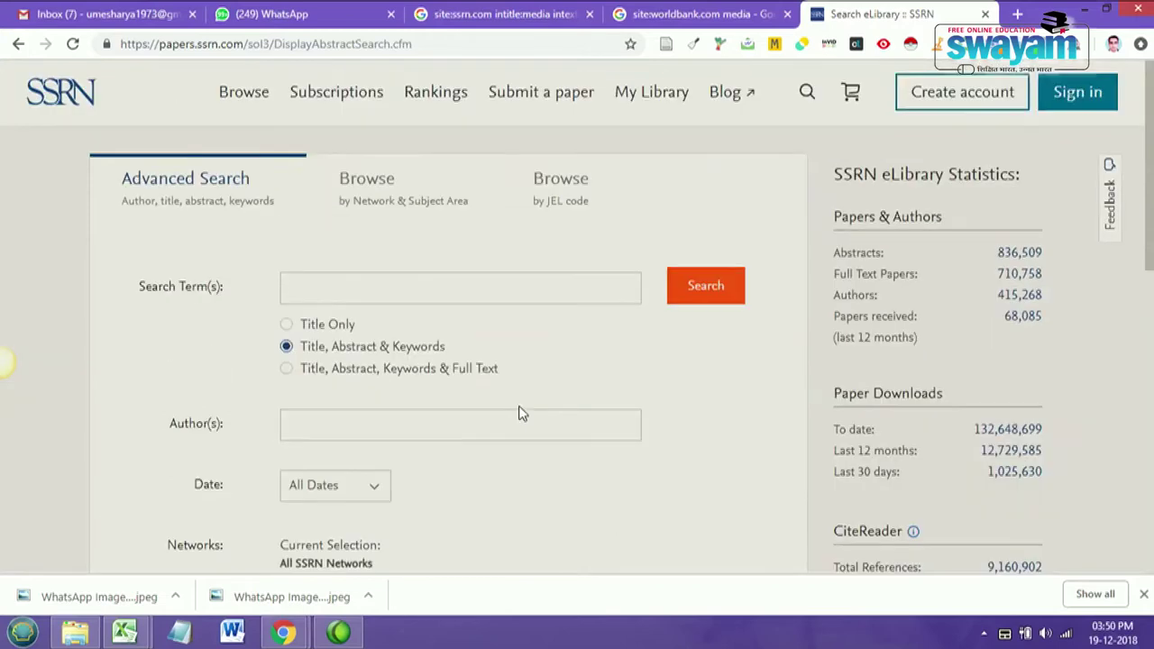
click(599, 292)
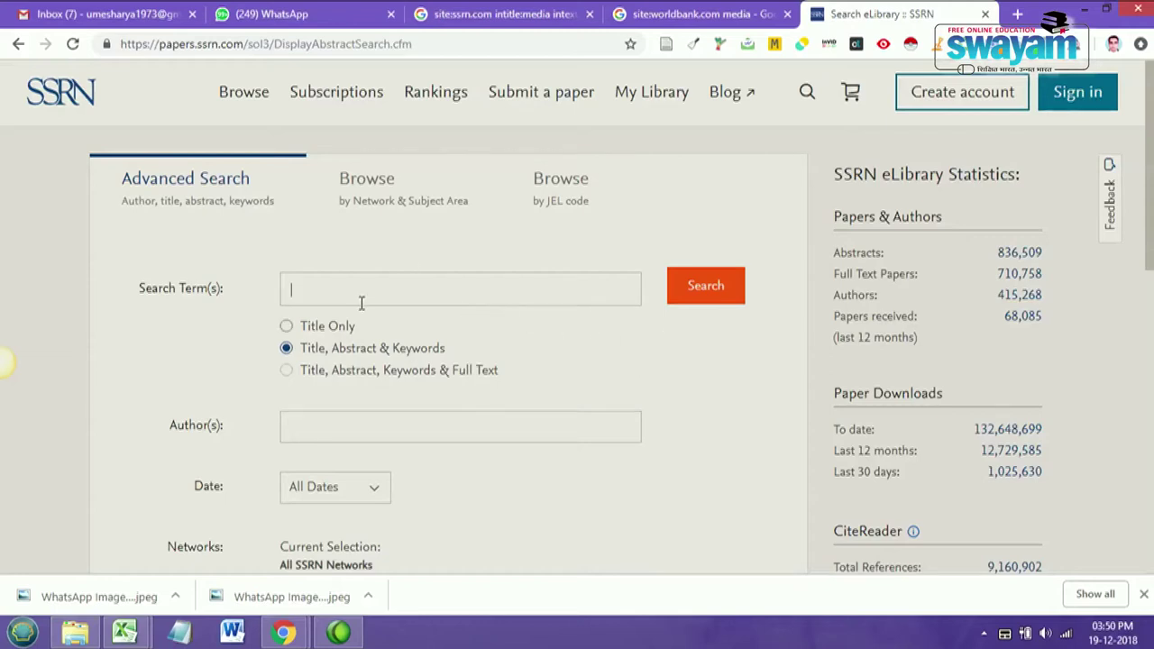
scroll(359, 306, down, 1)
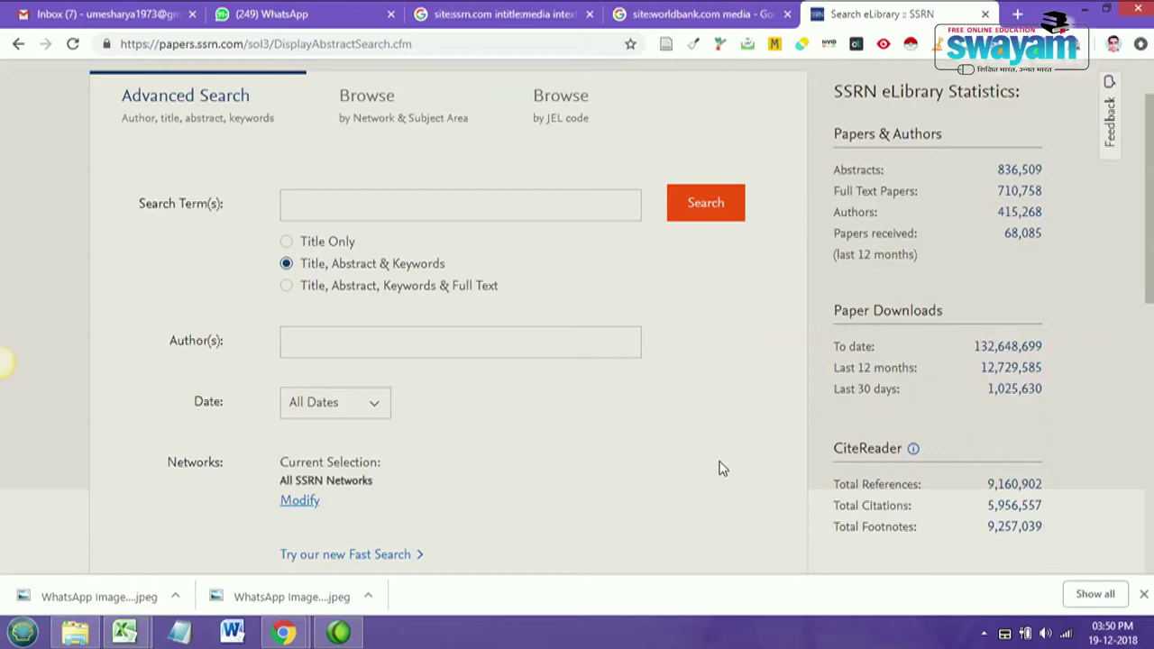
Show the site:ssrn.com intitle:media intext:corpus results, highlighting the site: and intitle operators.
click(688, 15)
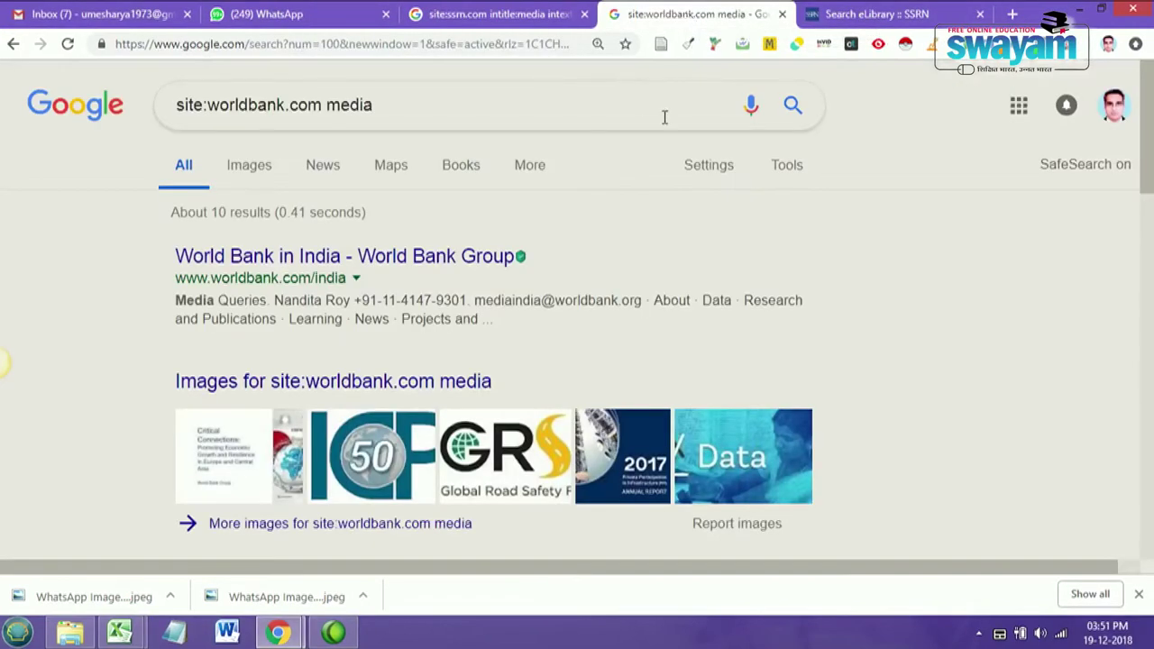
click(527, 15)
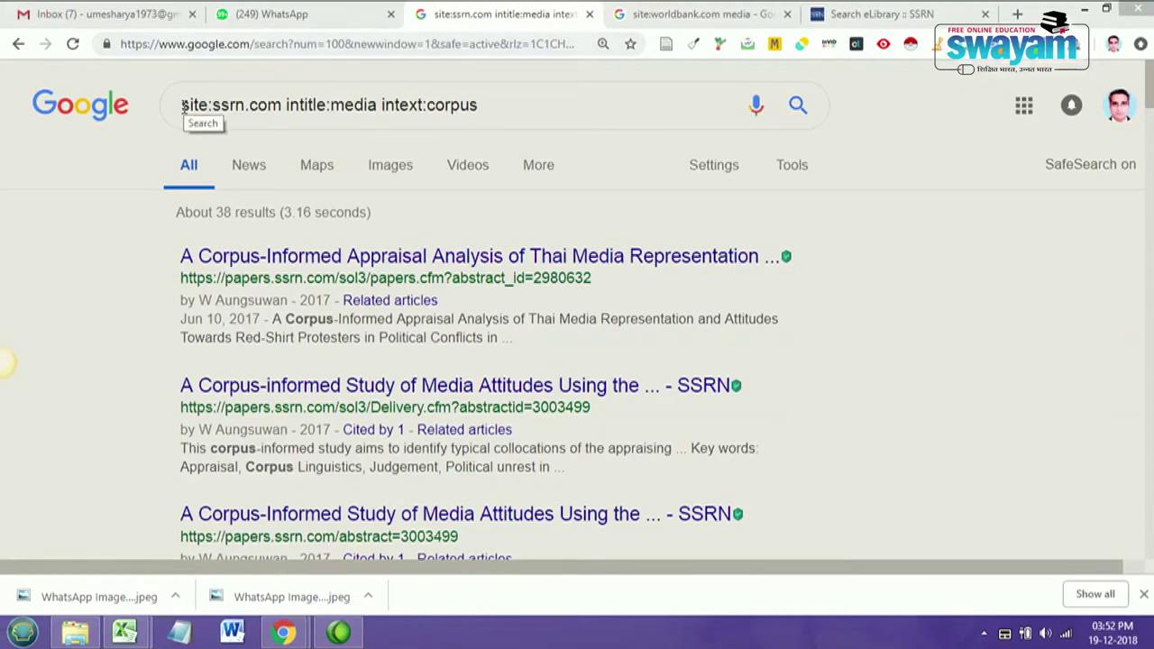
drag(184, 106, 250, 107)
click(213, 107)
click(285, 106)
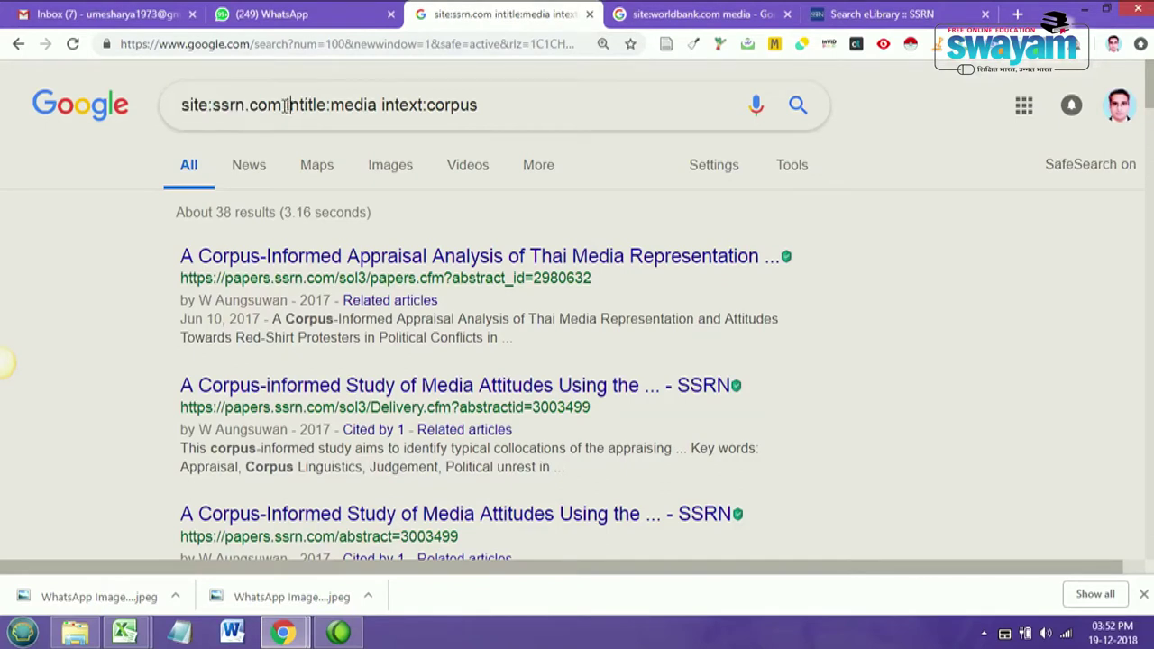
drag(285, 106, 313, 107)
click(321, 106)
Highlight the result count of about 38 and the site: filter in the query.
double_click(221, 210)
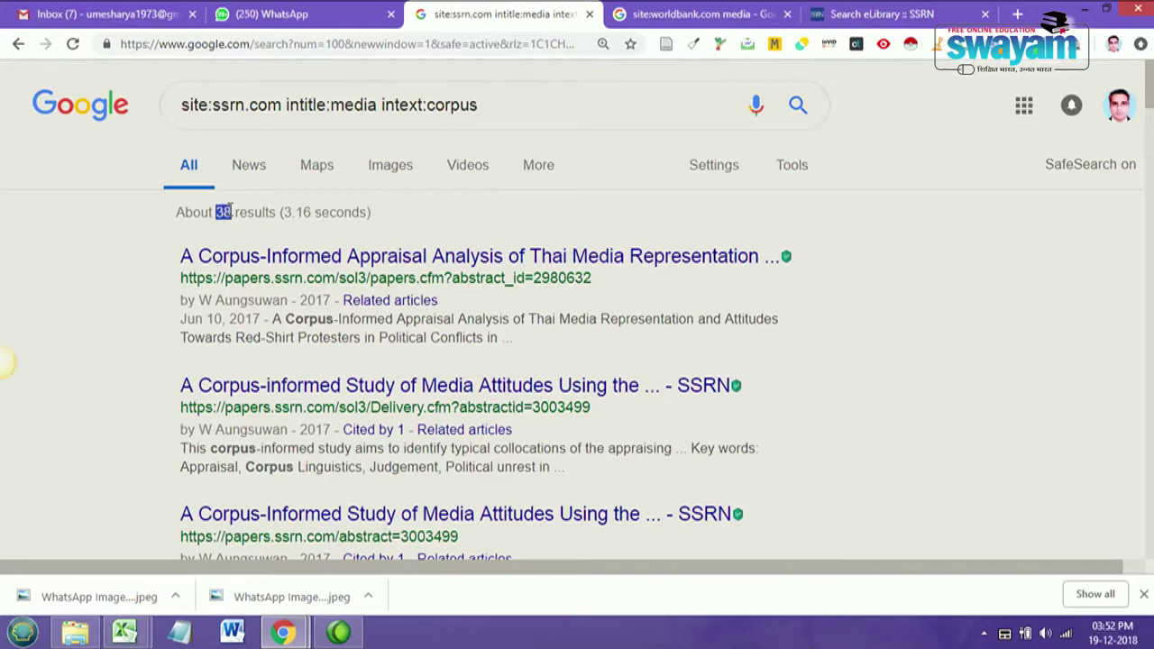
scroll(104, 262, down, 1)
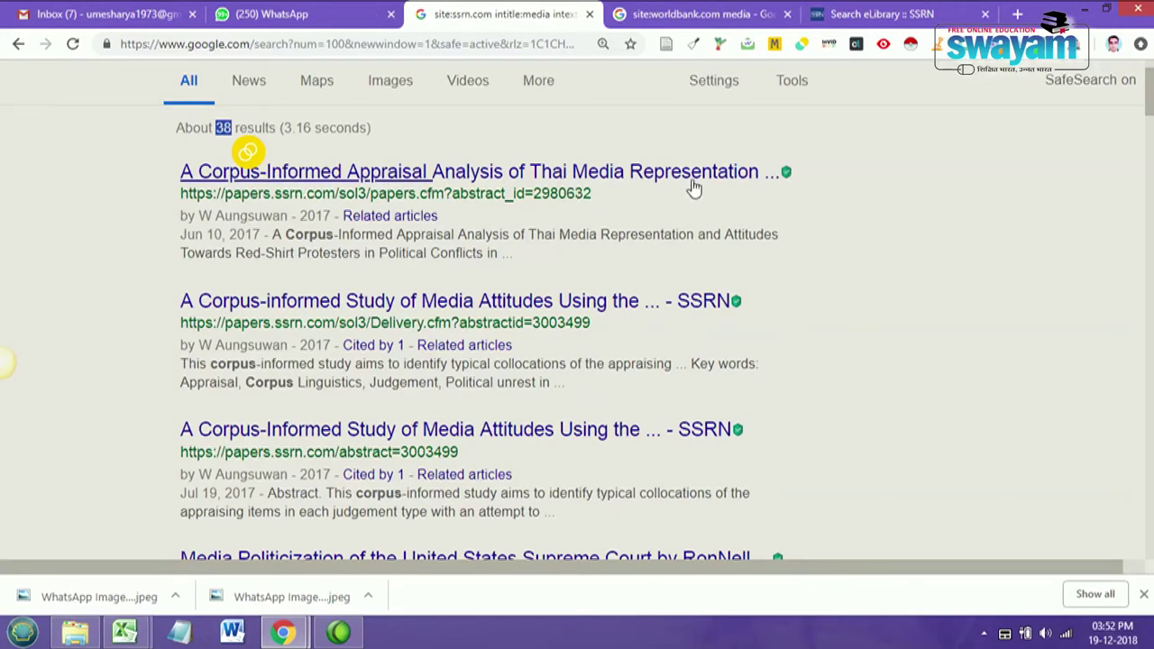
scroll(27, 233, up, 2)
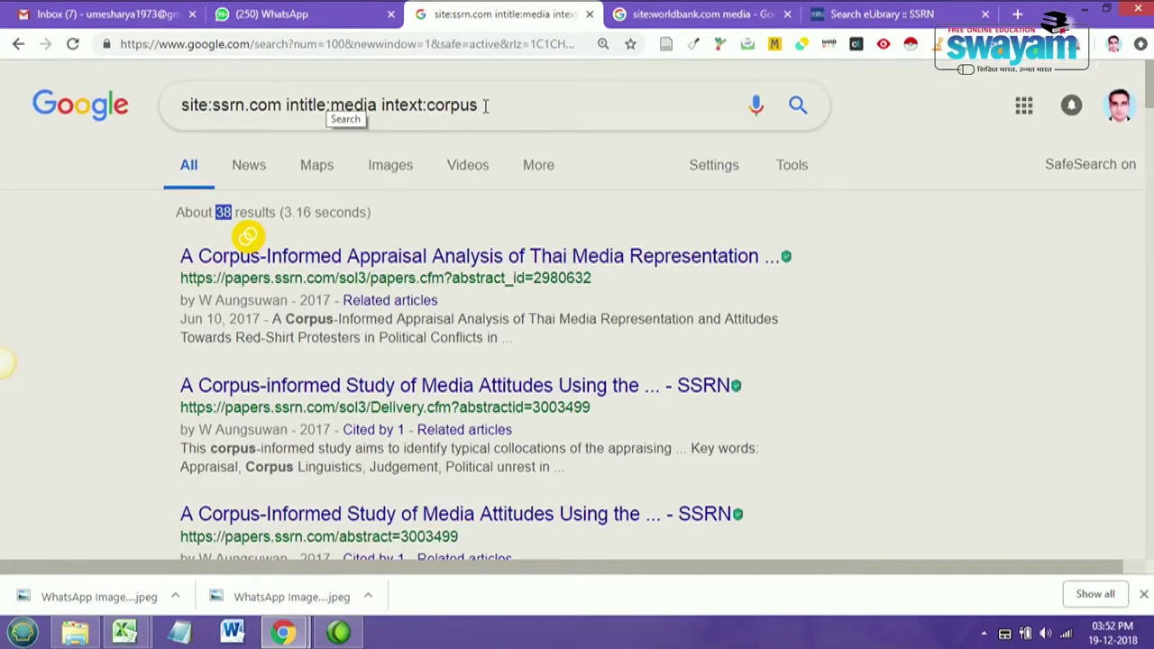
click(485, 105)
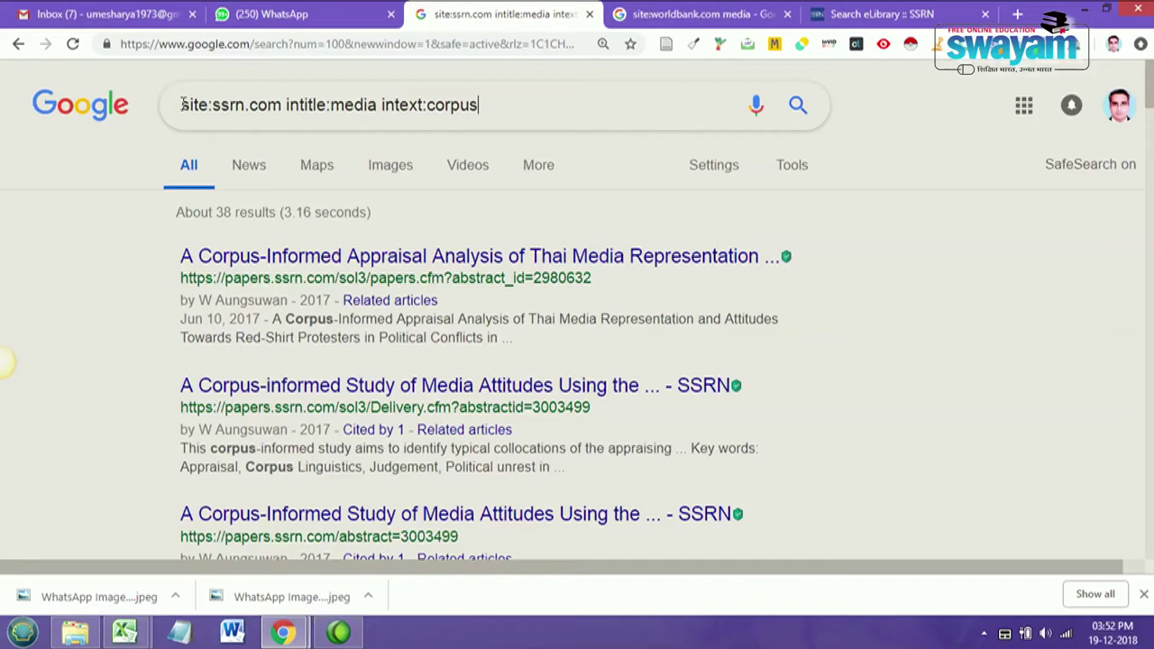
drag(183, 105, 225, 104)
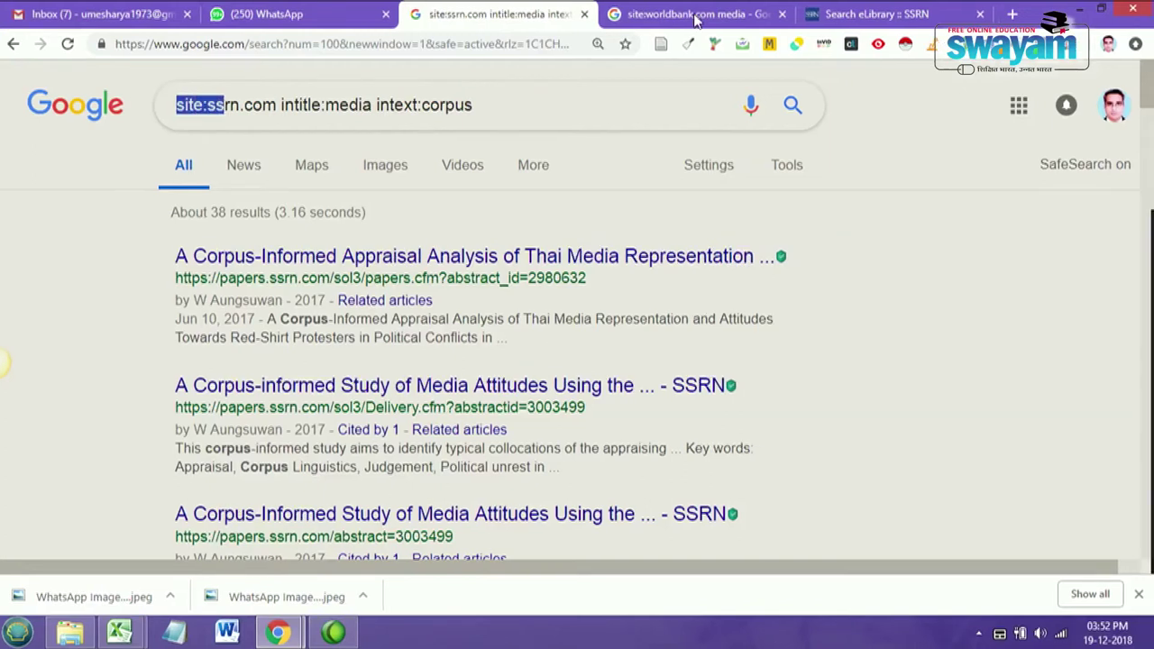
Compare the SSRN advanced search page with the Google results, marking the result count.
click(861, 15)
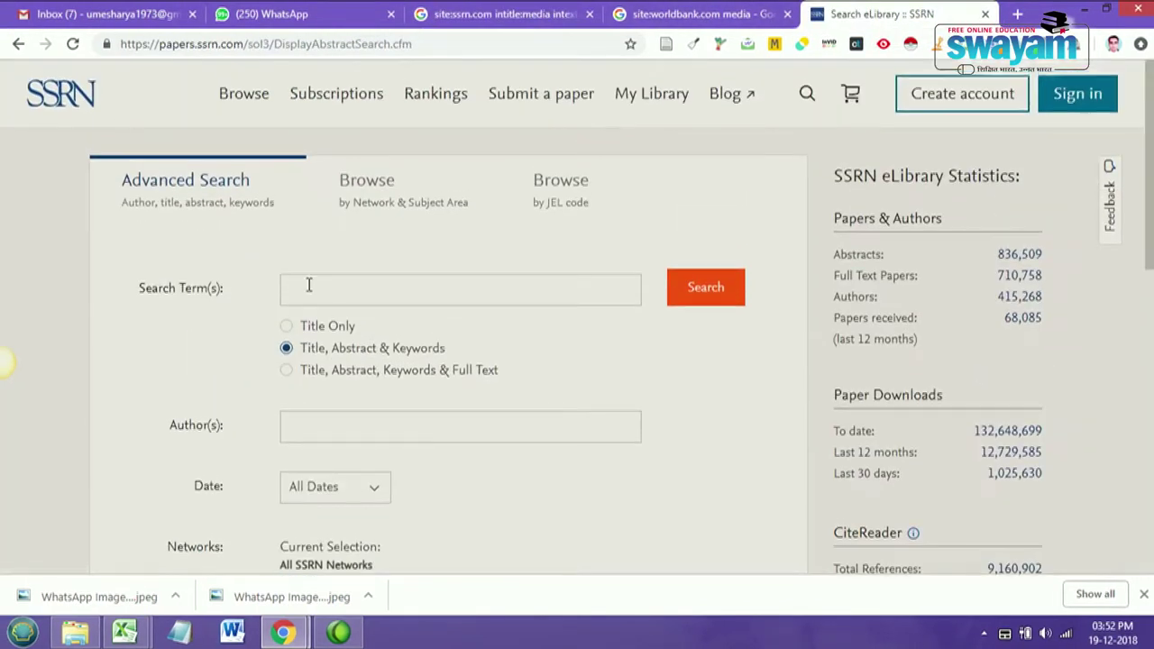
click(314, 284)
click(517, 15)
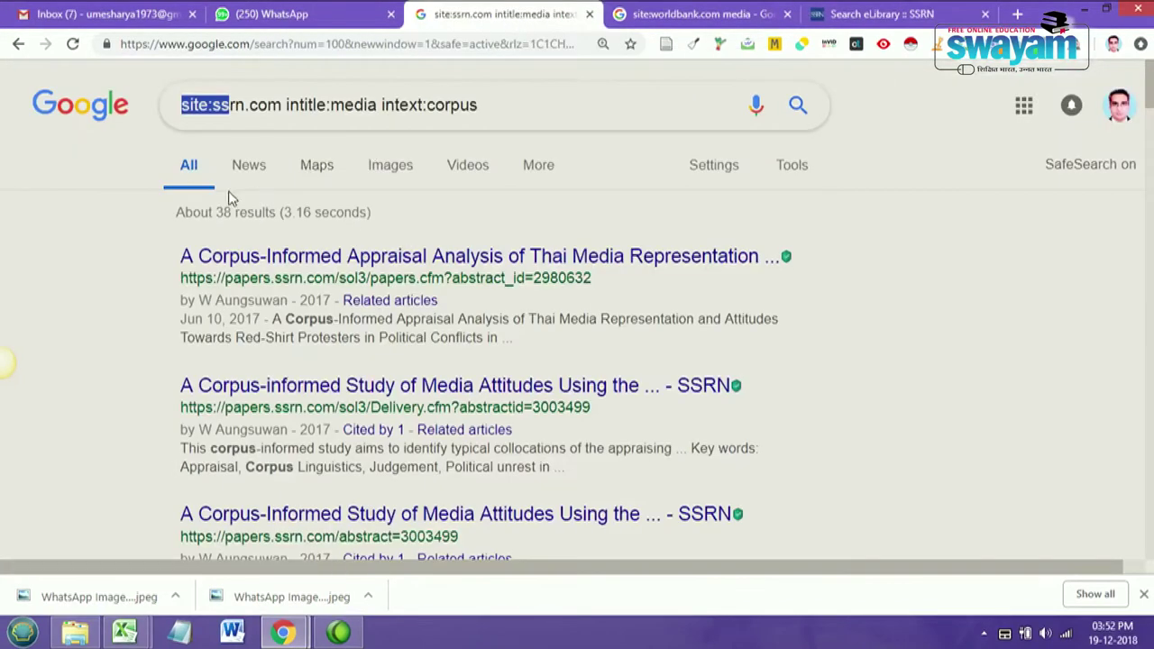
drag(213, 212, 233, 213)
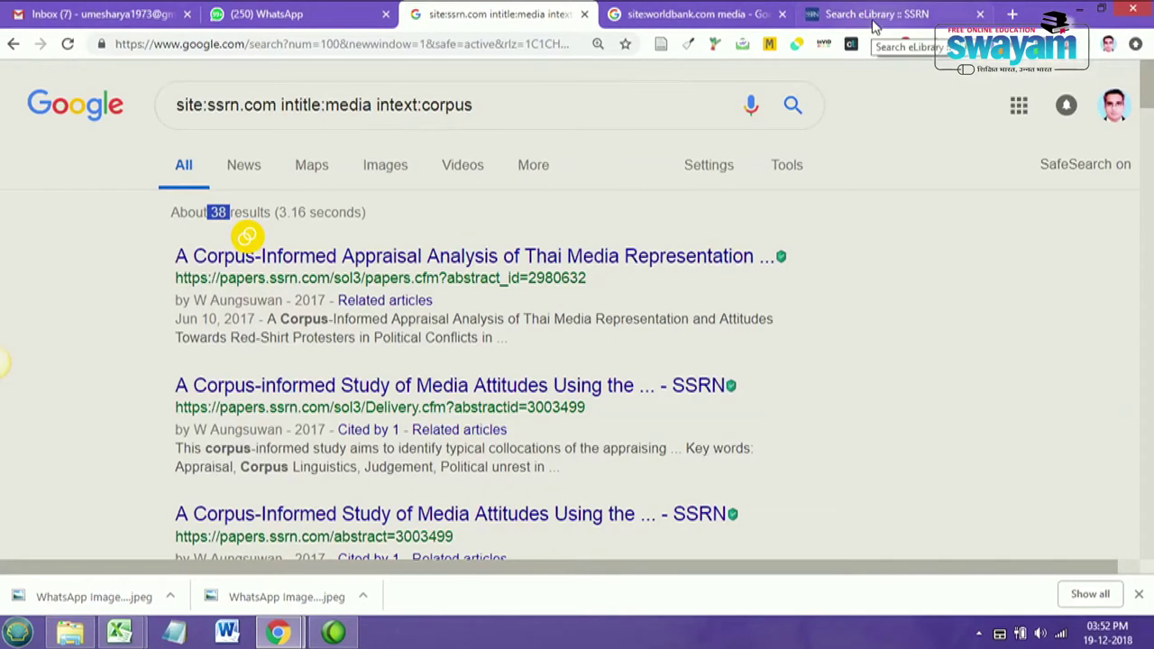
click(873, 27)
scroll(356, 348, down, 2)
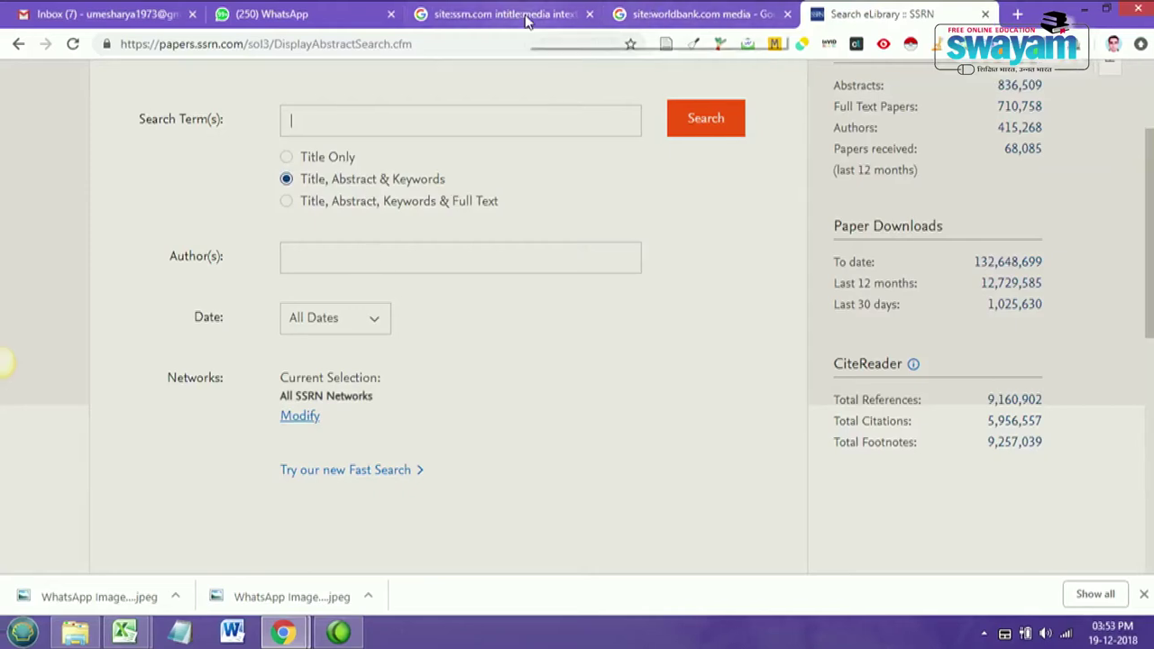
click(525, 20)
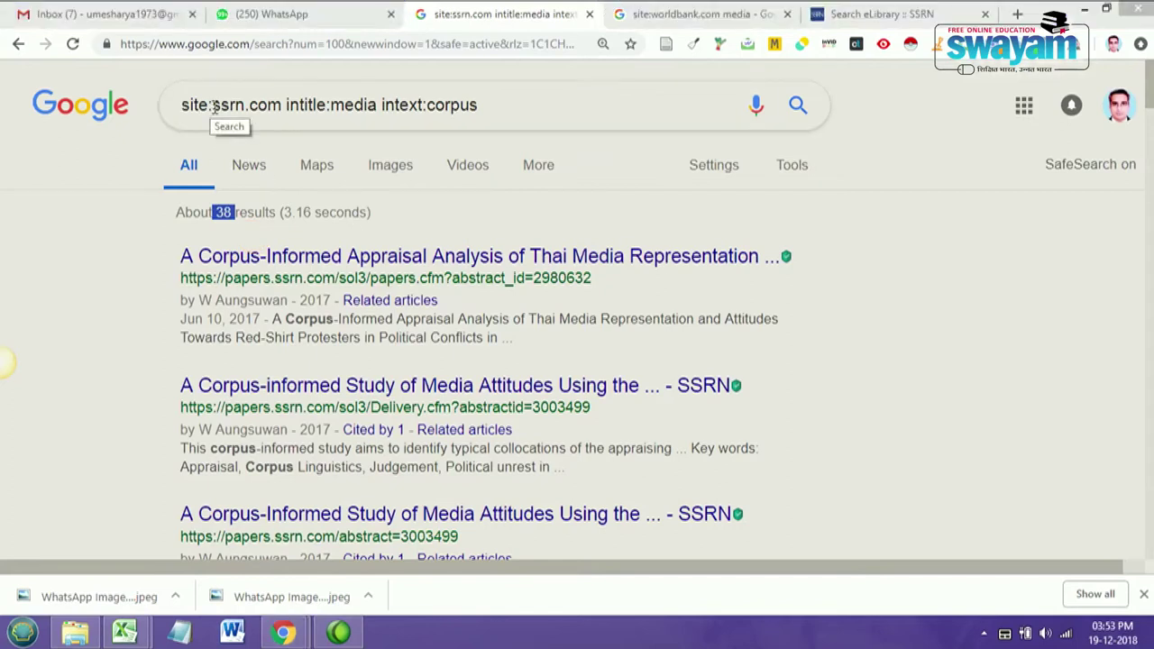
Point out the ssrn site name and the intitle and intext parts of the query.
drag(212, 107, 247, 107)
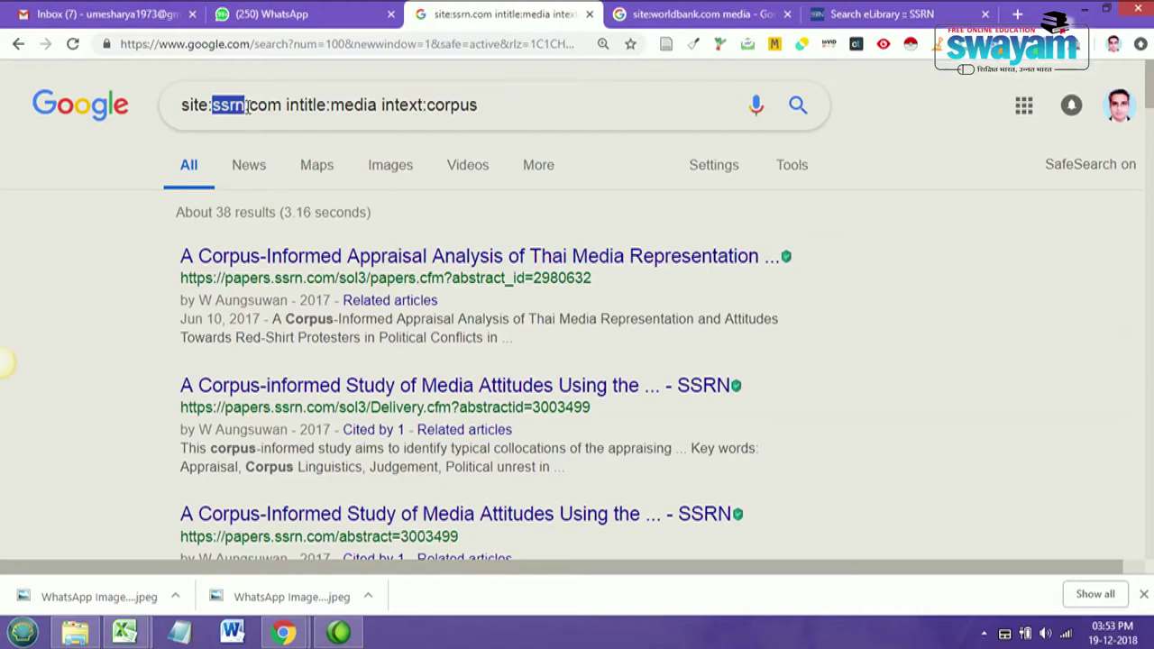
click(343, 105)
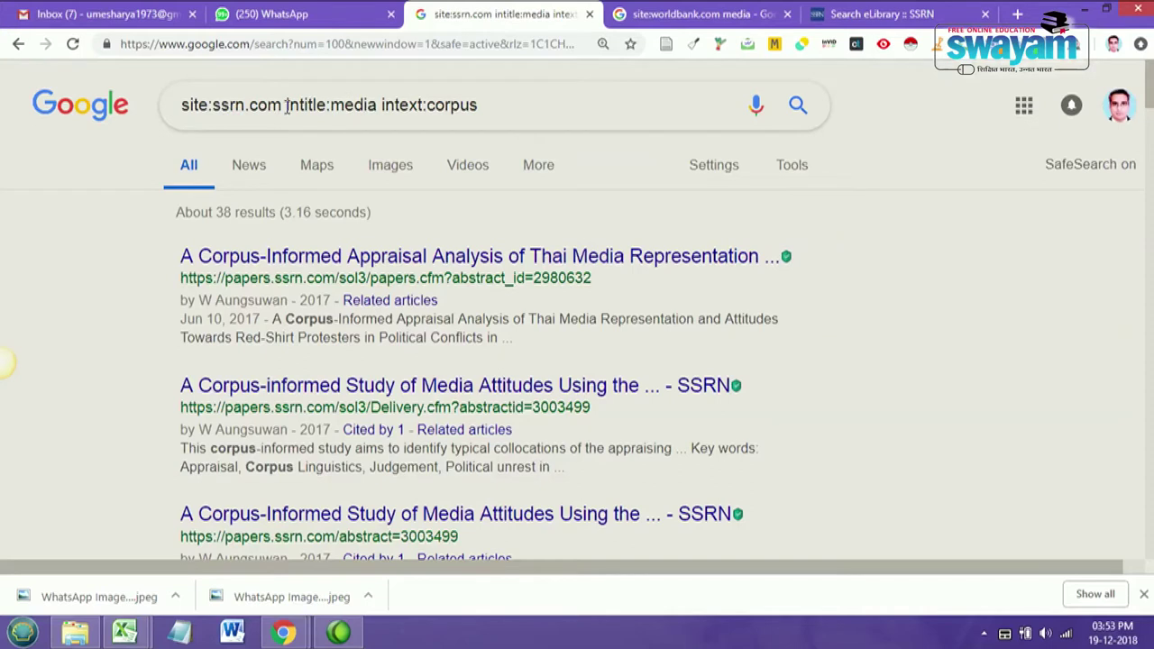
drag(287, 106, 480, 106)
click(423, 109)
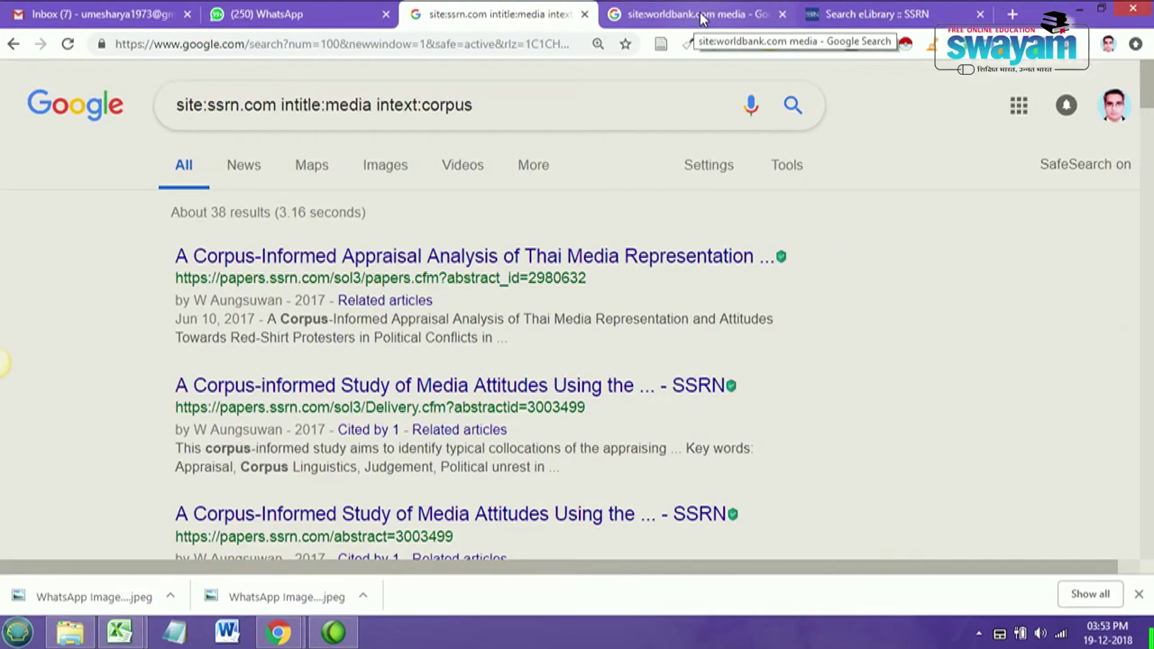
Show the site:worldbank.com media results, pointing out the word media and the count of 10.
click(702, 15)
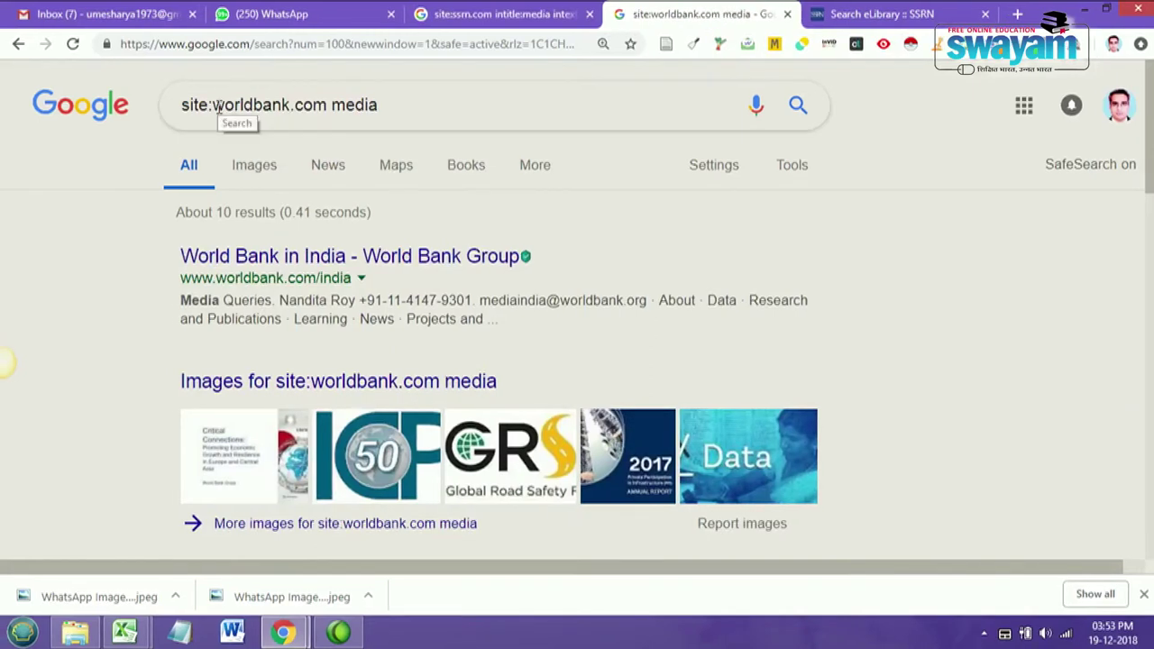
double_click(334, 106)
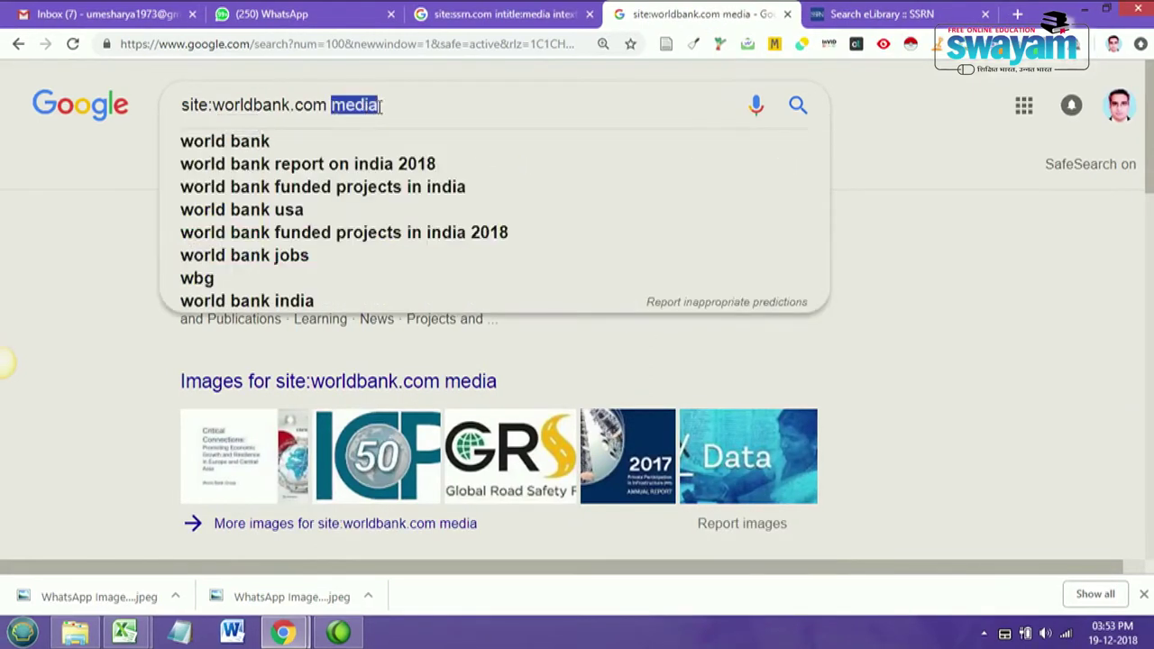
click(412, 106)
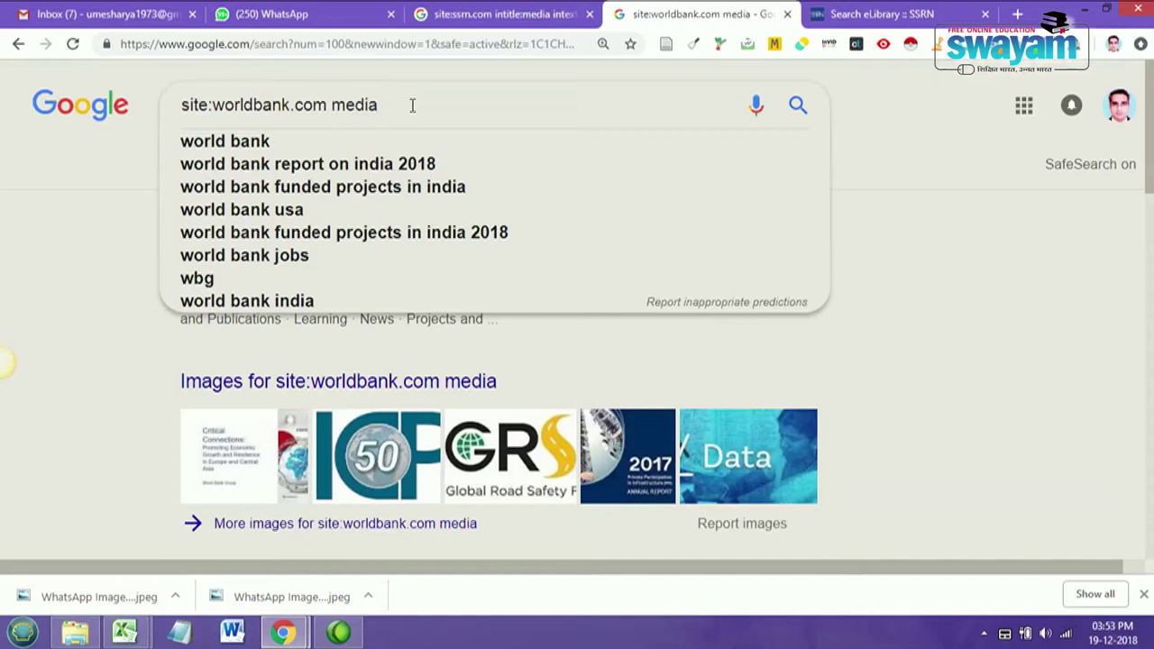
click(98, 225)
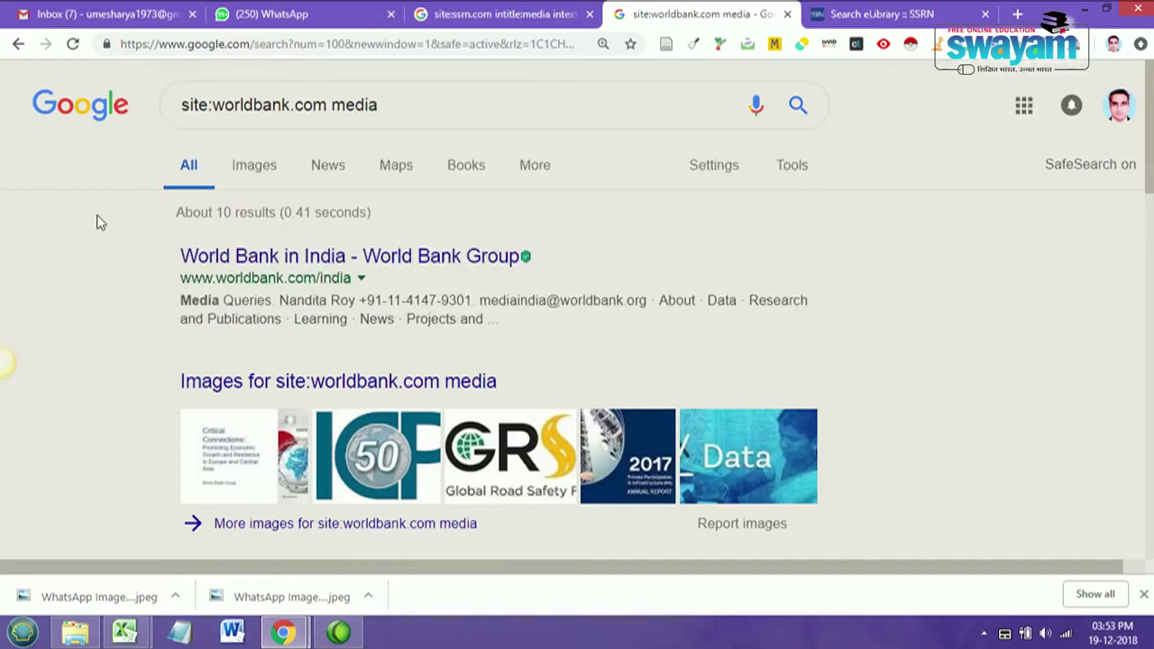
double_click(223, 215)
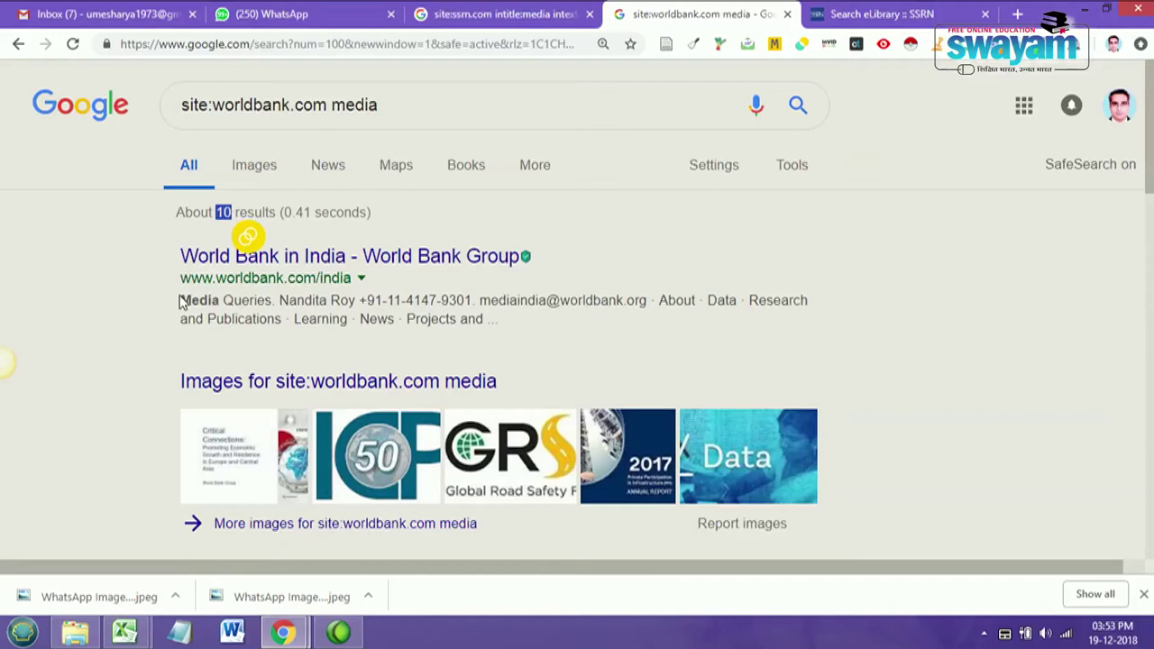
Highlight 'Media Queries' in the first result and scroll through the World Bank results.
drag(180, 303, 273, 304)
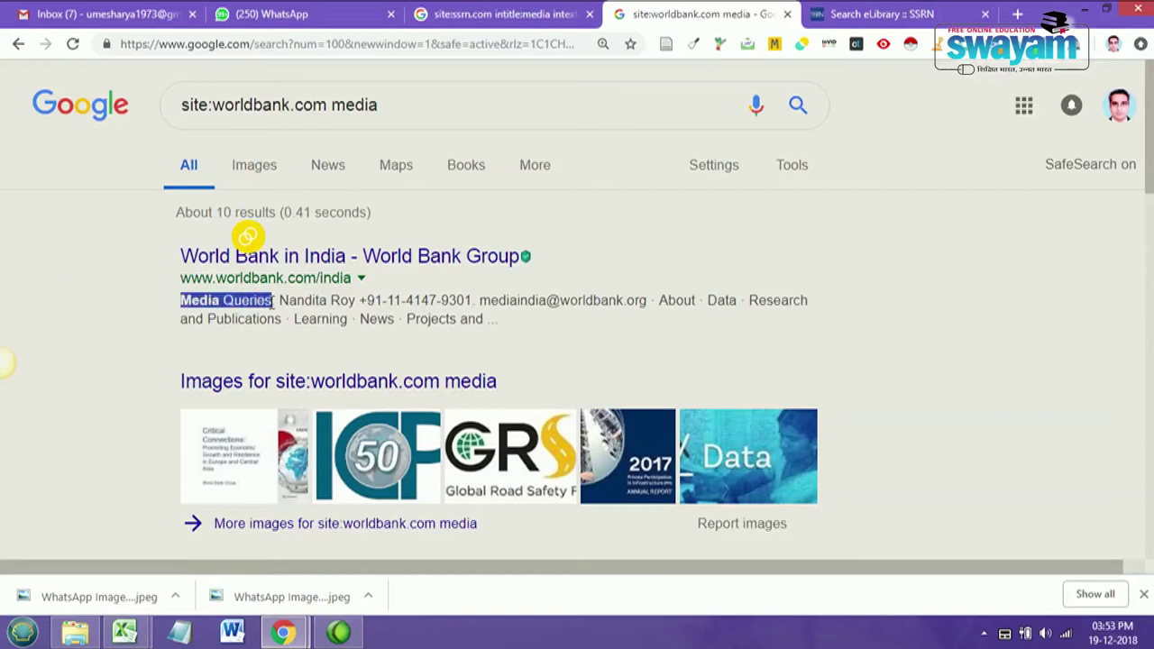
scroll(94, 298, down, 2)
scroll(103, 311, down, 4)
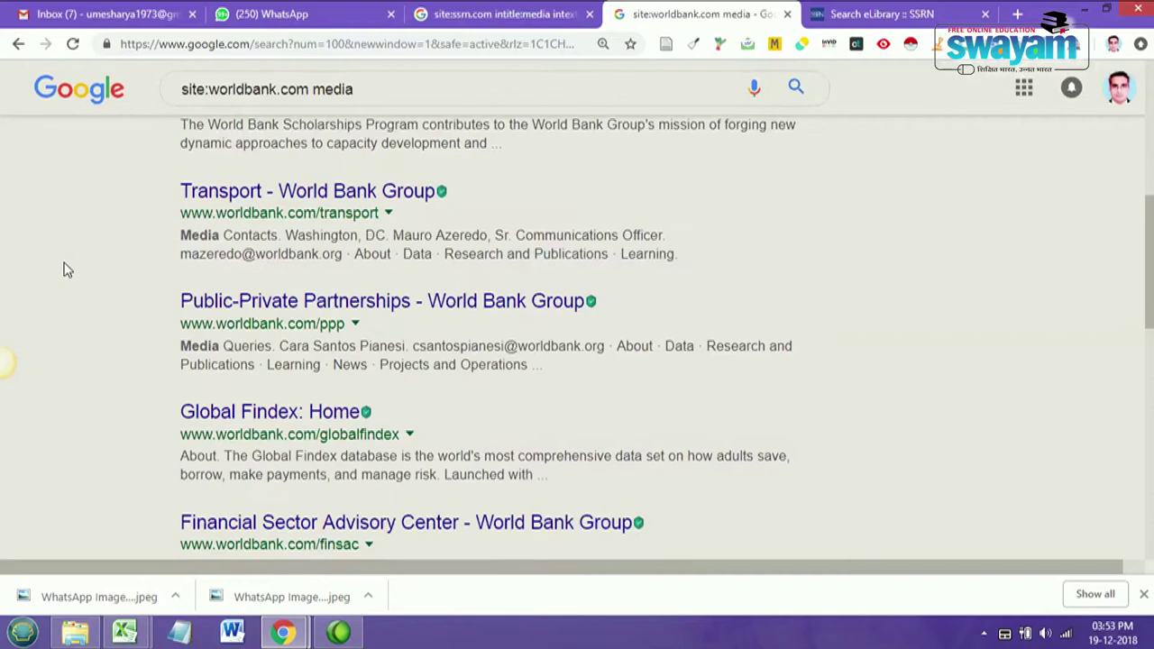
scroll(49, 265, down, 5)
scroll(72, 288, down, 3)
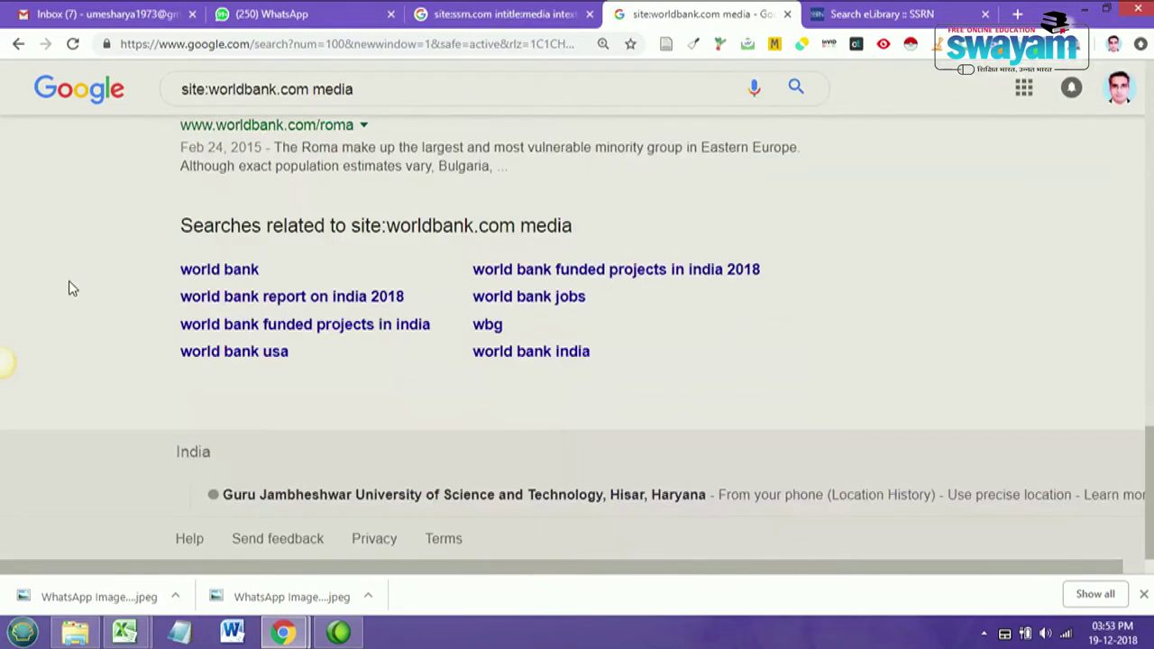
scroll(72, 289, up, 6)
scroll(72, 289, up, 4)
scroll(73, 289, up, 4)
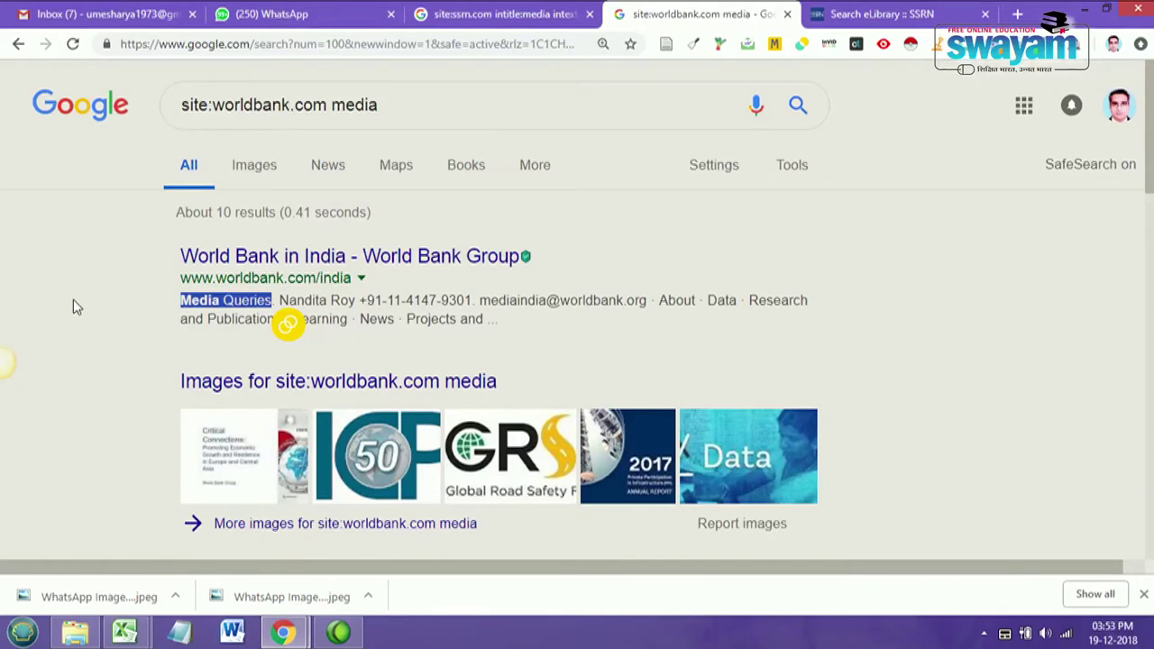
Refocus the search query, dismiss the suggestions and select the current web address.
click(377, 107)
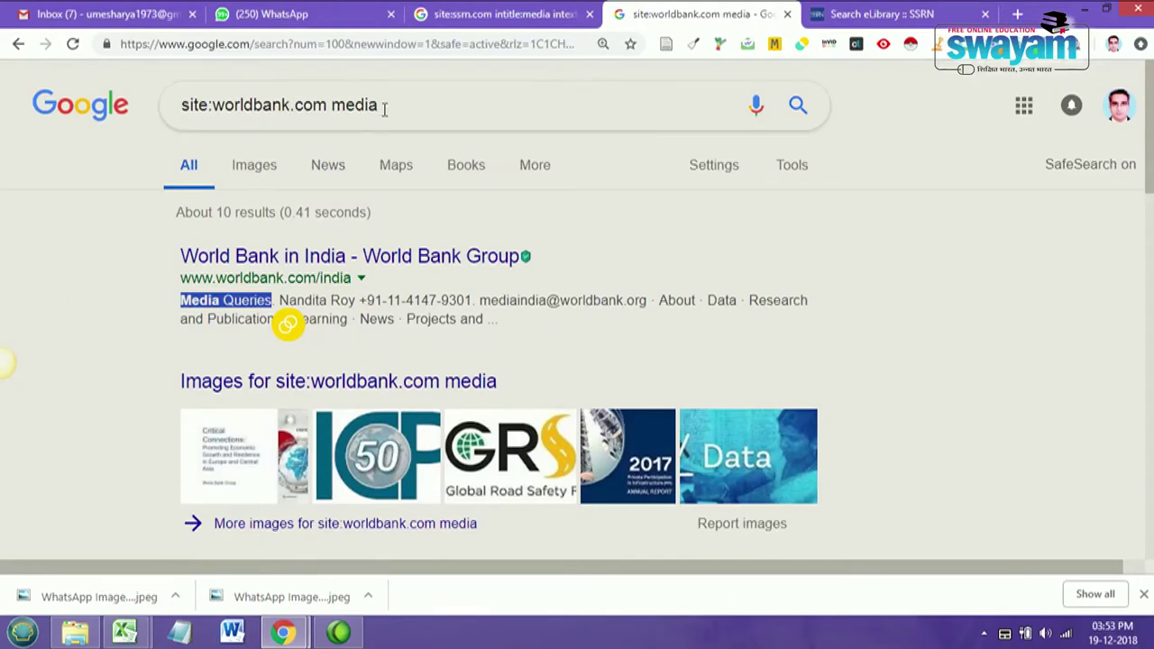
click(47, 213)
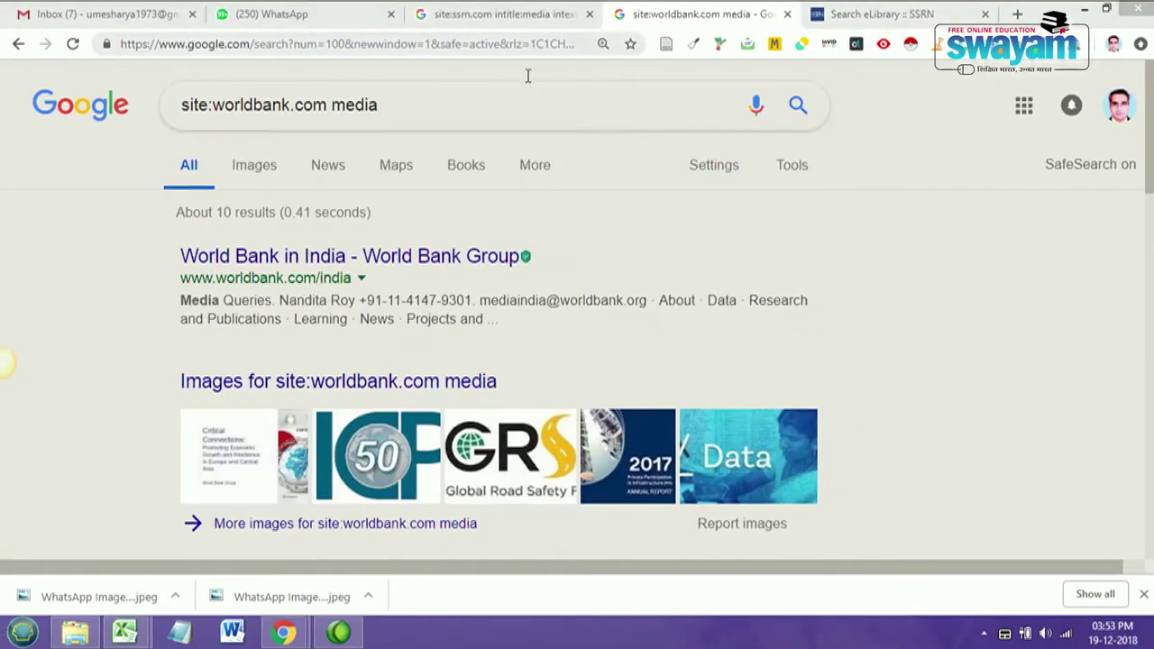
drag(538, 45, 540, 45)
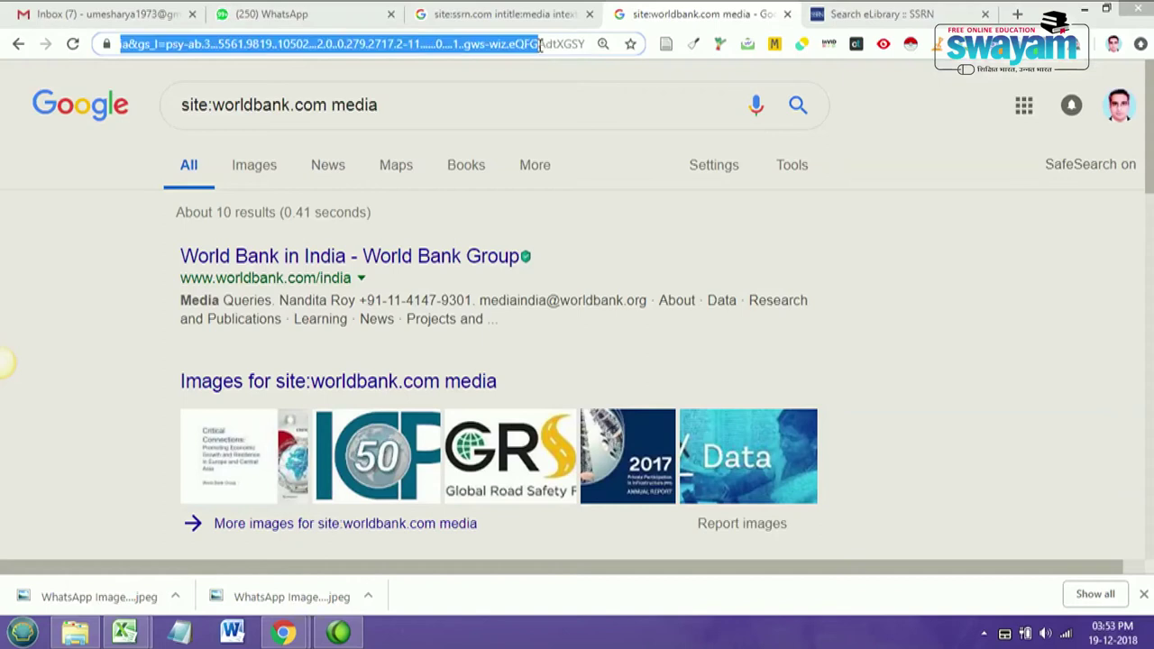
Replace the address with scholar.google.com to load the Scholar home page.
text(sch)
key(ctrl+a)
text(scholar.googl)
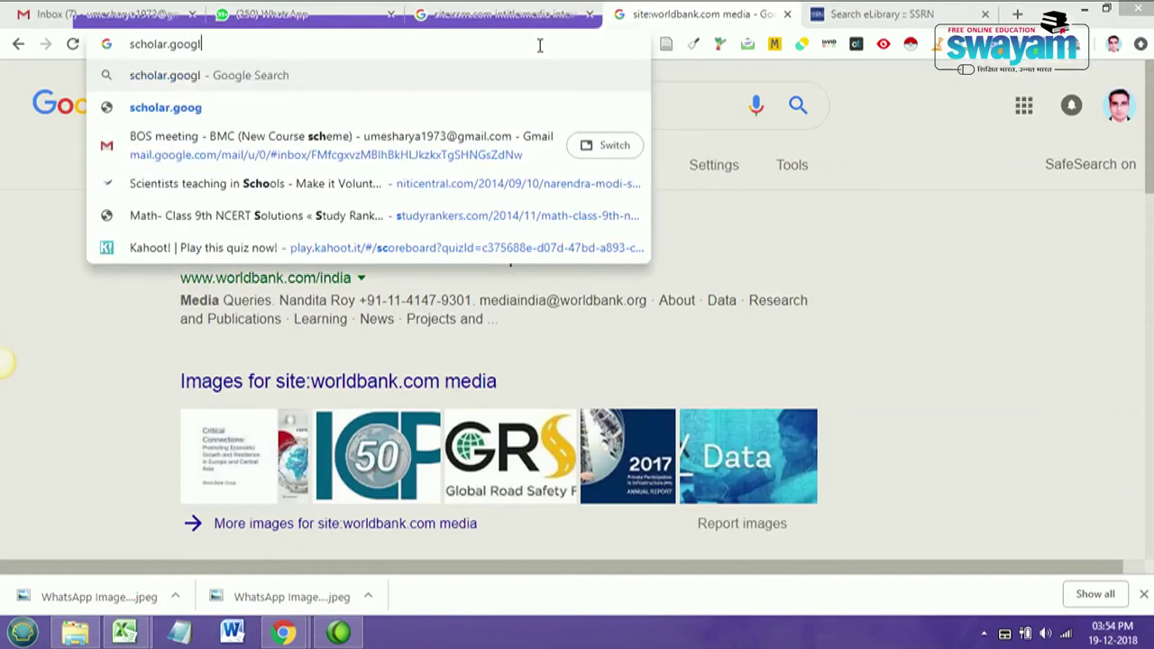
text(e.com)
key(Return)
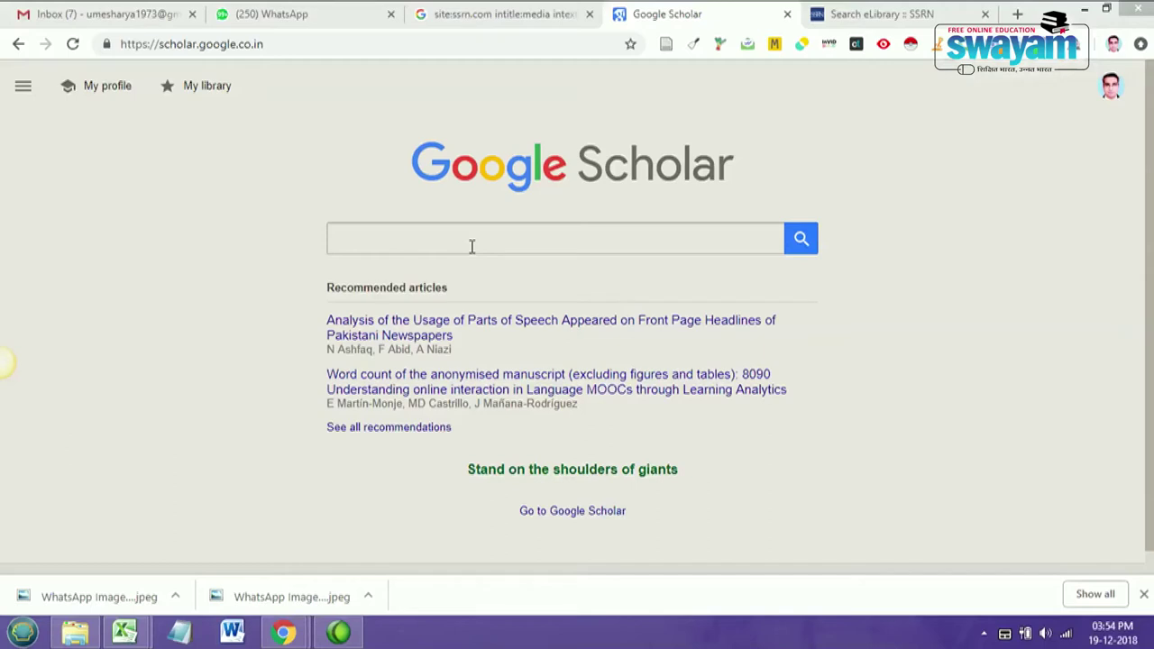
click(472, 246)
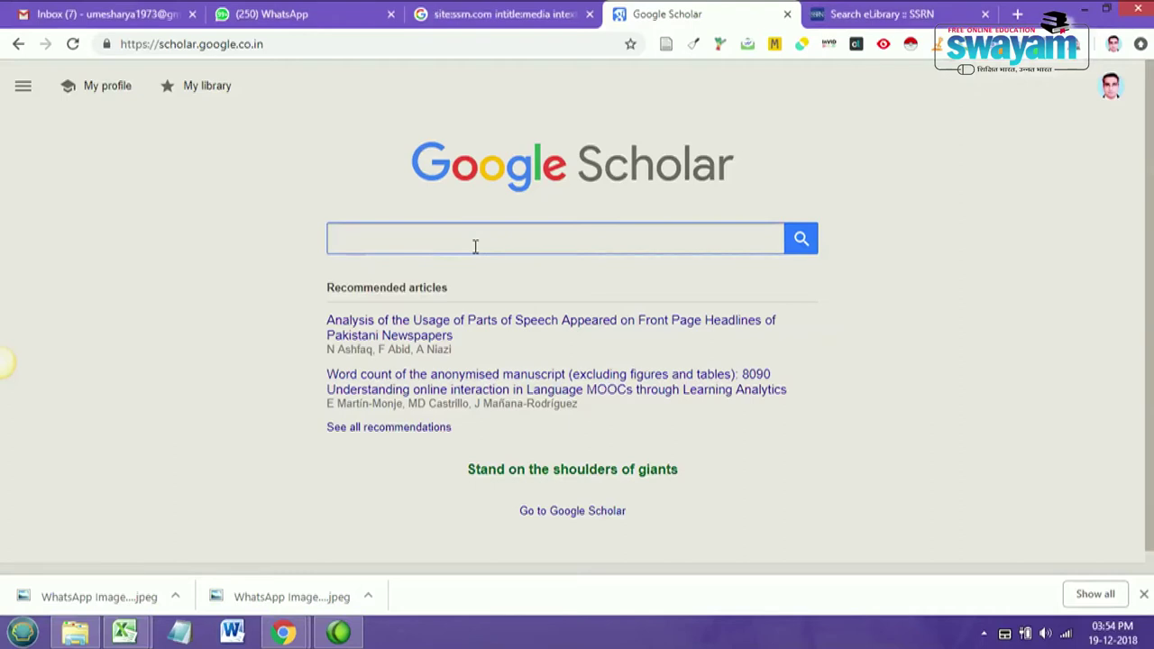
text(corpus method")
key(Home)
text(" AND )
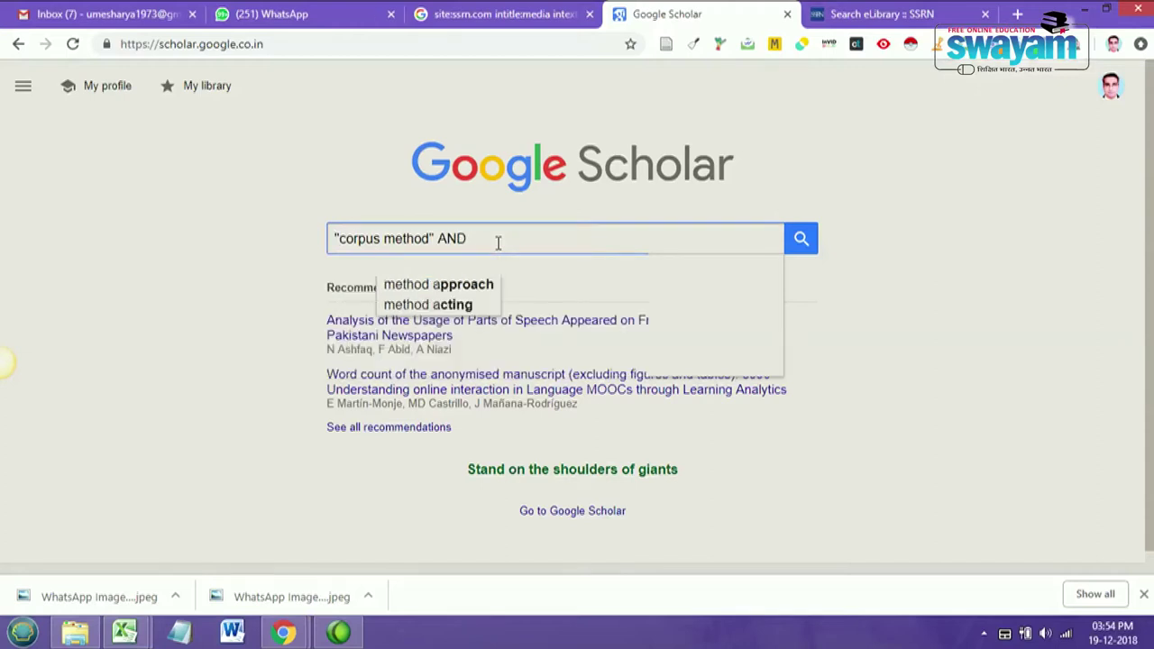
text(technology)
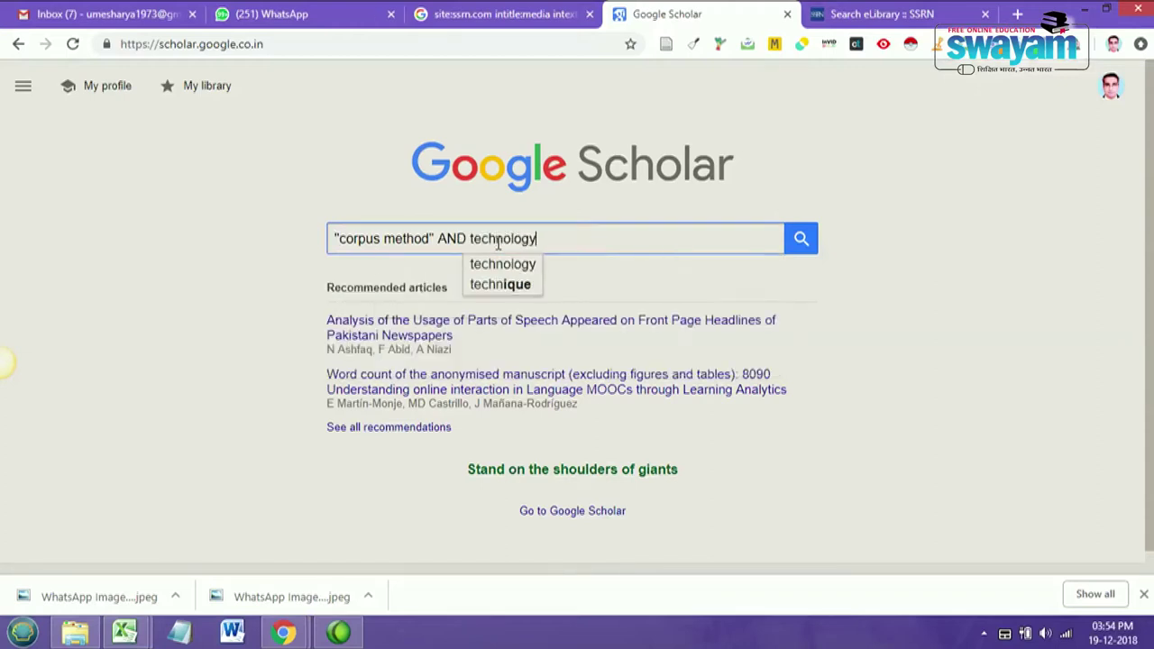
text( filetype:pdf)
key(Return)
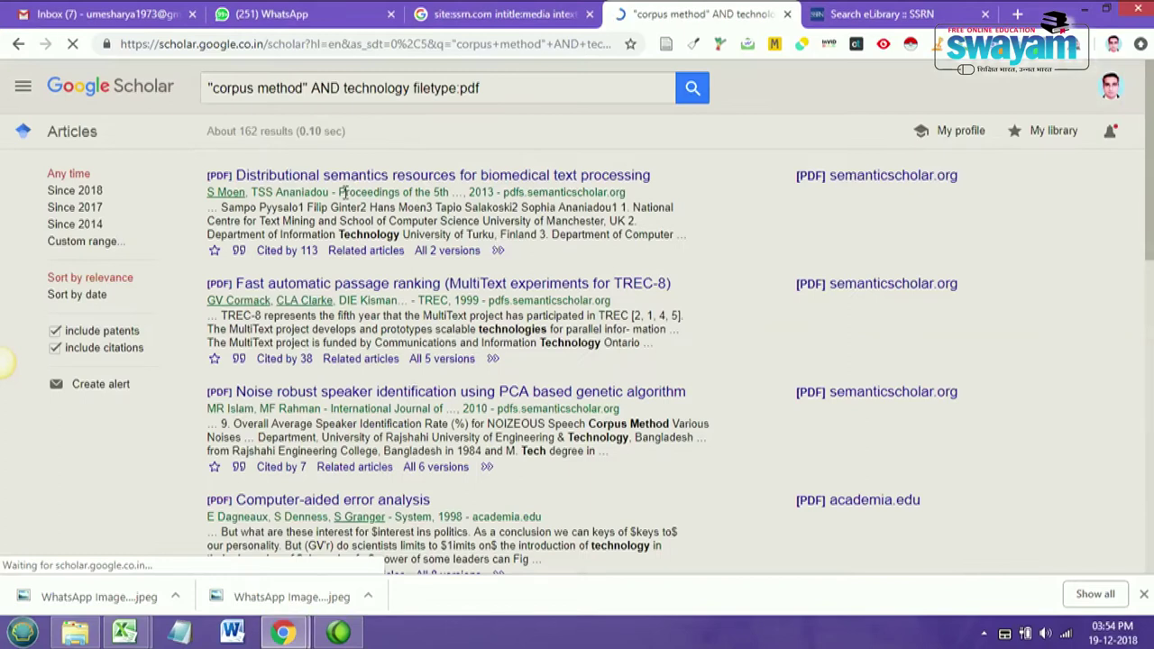
drag(239, 131, 256, 130)
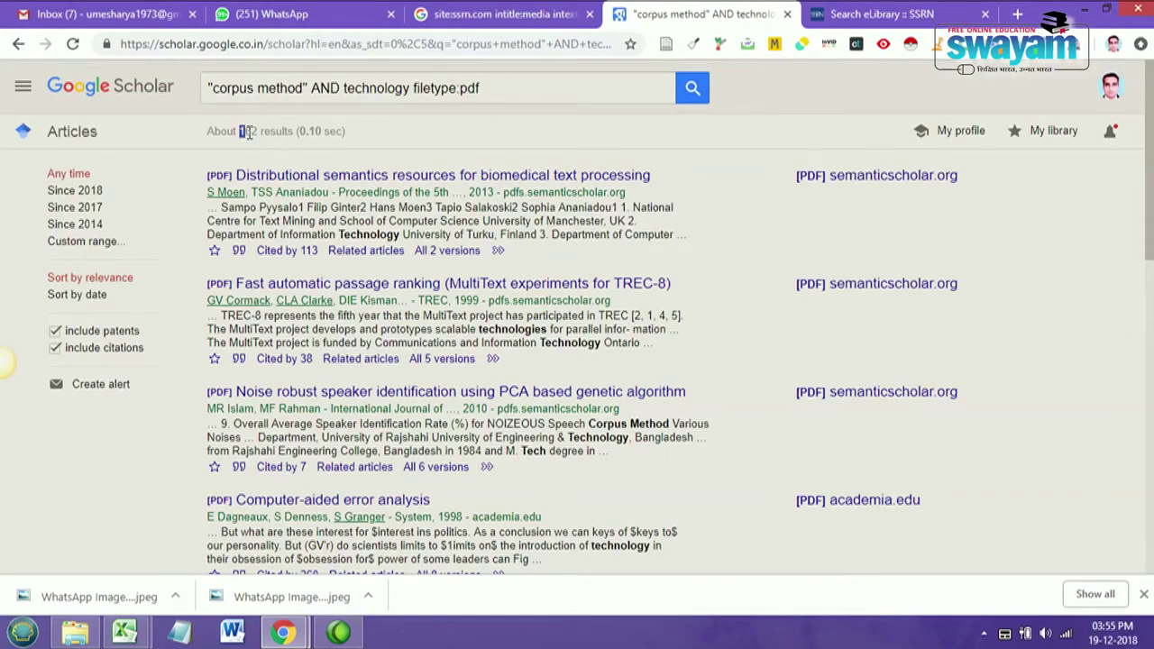
click(275, 87)
drag(211, 90, 508, 90)
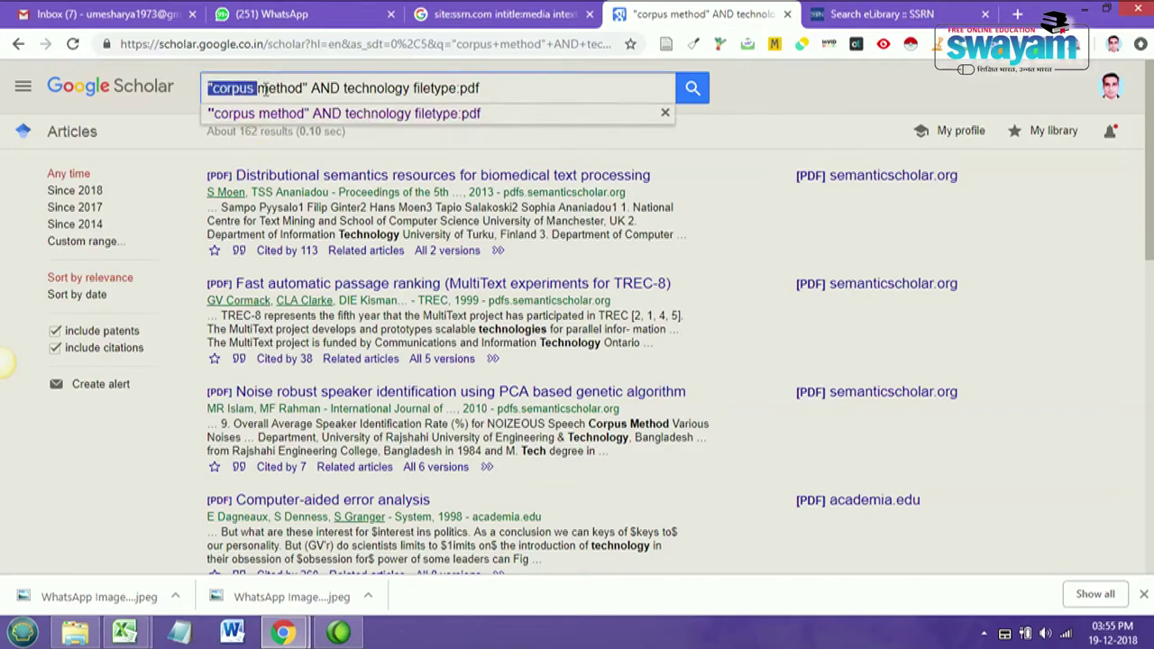
click(507, 89)
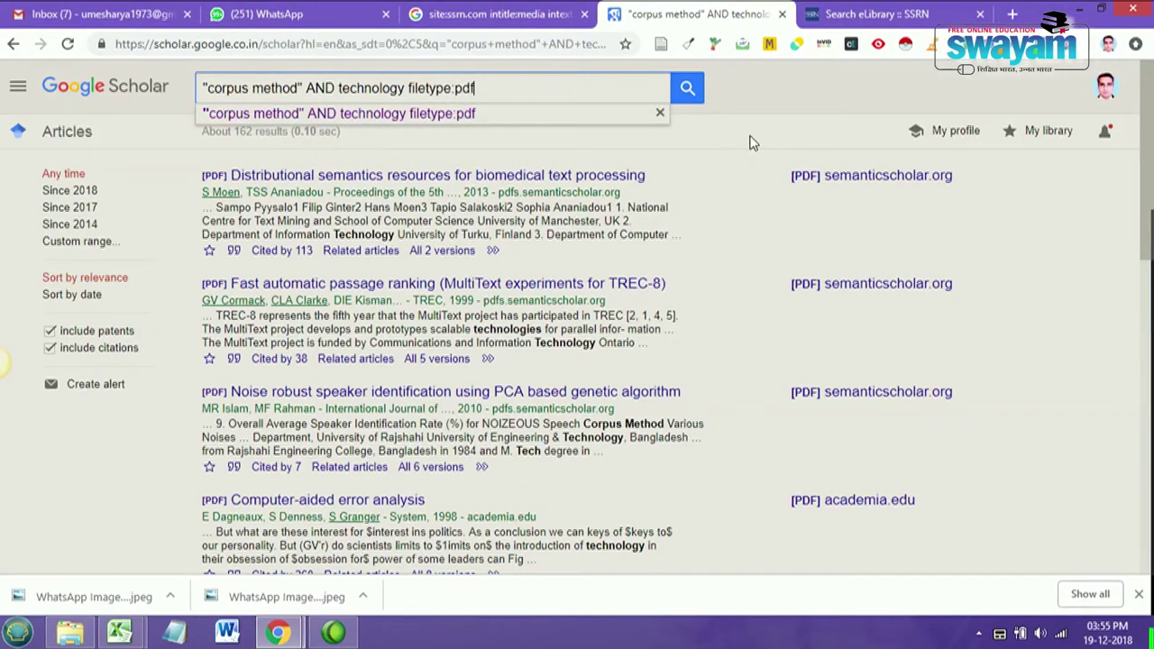
click(184, 179)
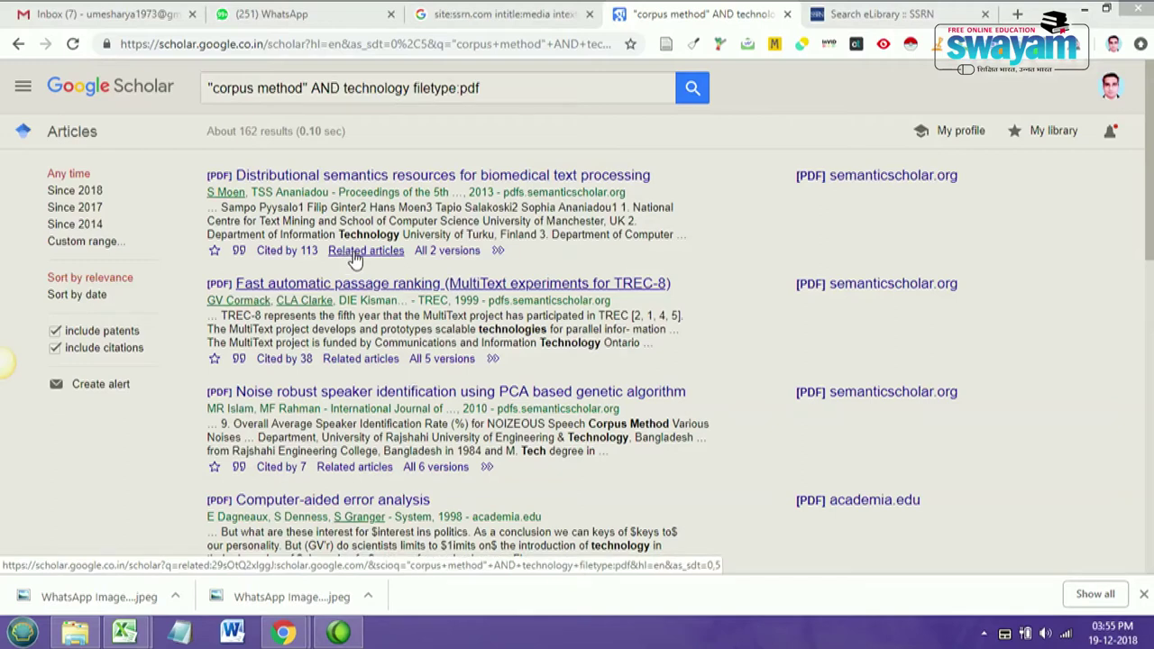
click(239, 252)
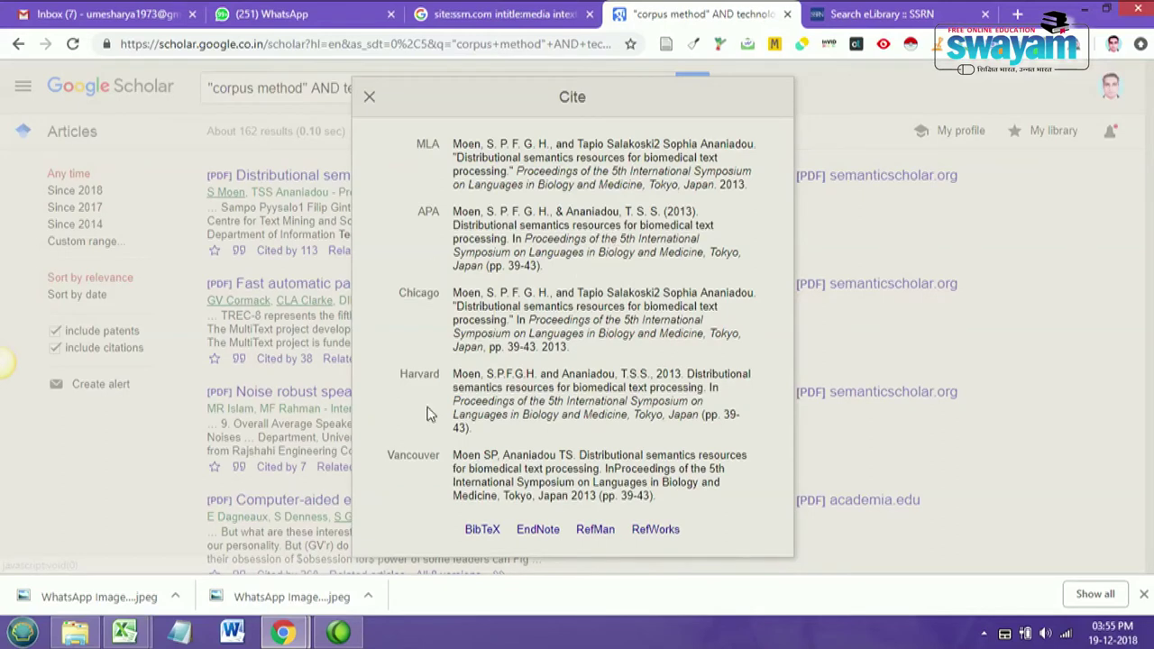
click(556, 284)
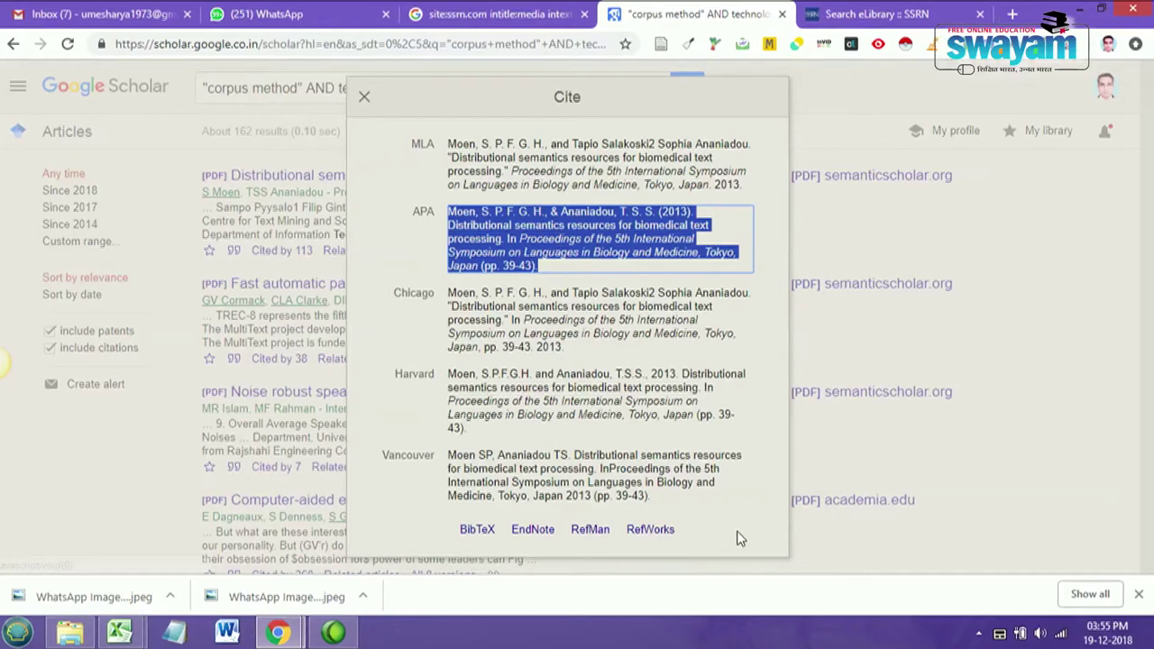
click(735, 538)
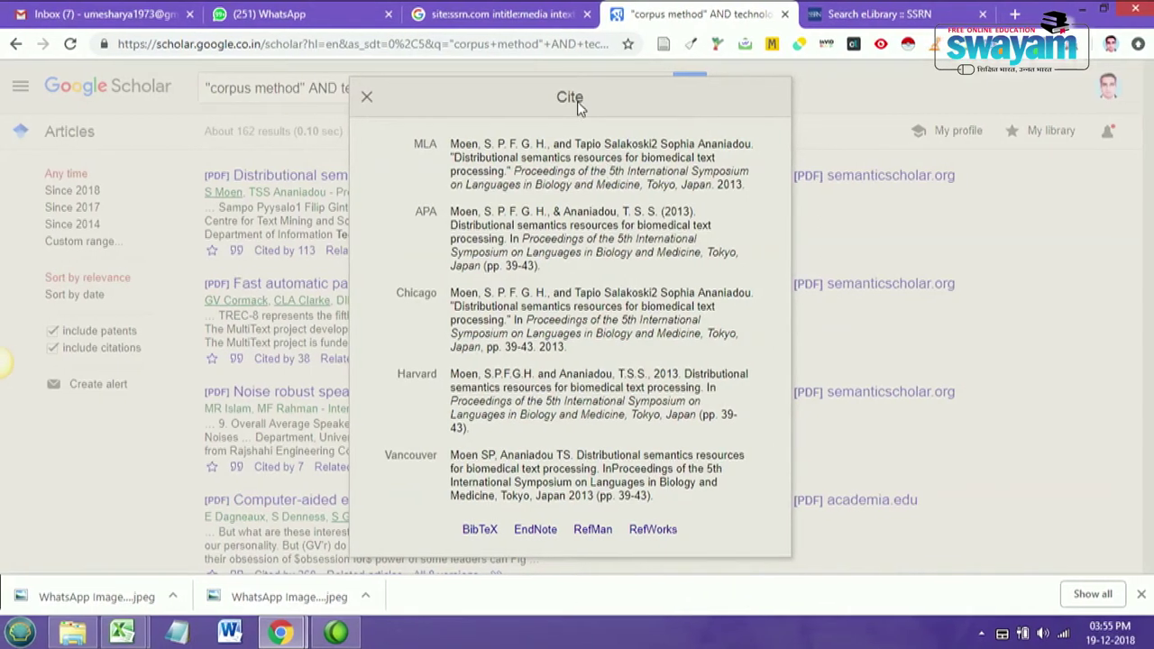
click(369, 97)
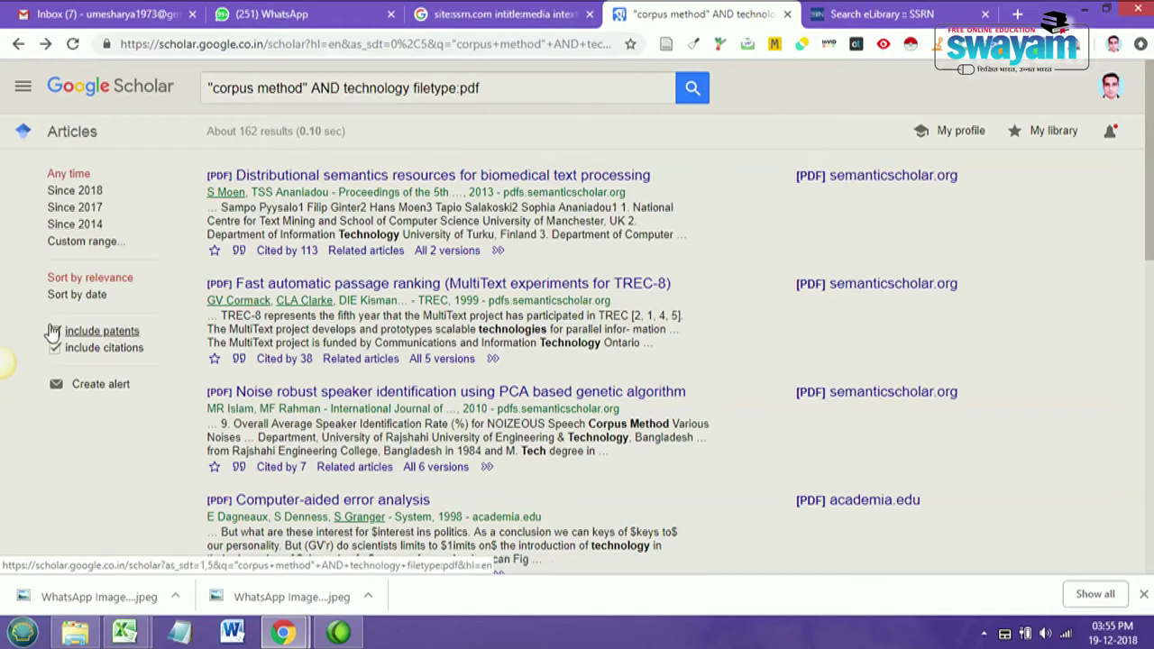
Untick 'include patents' and 'include citations', then create an alert for the query.
click(55, 332)
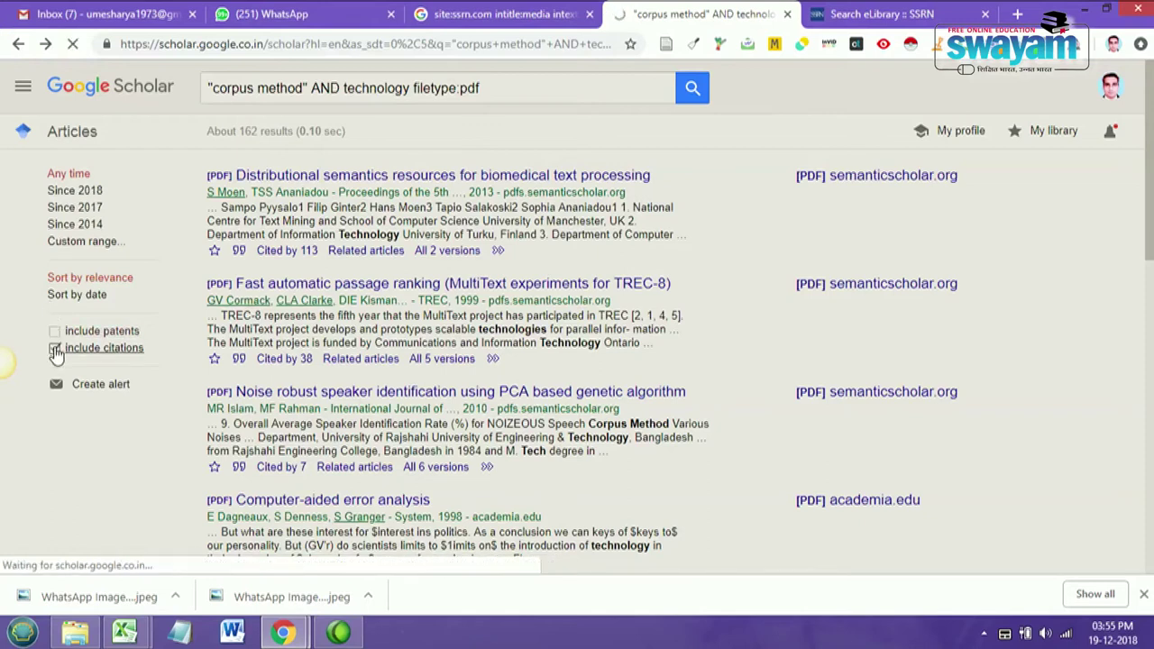
click(55, 349)
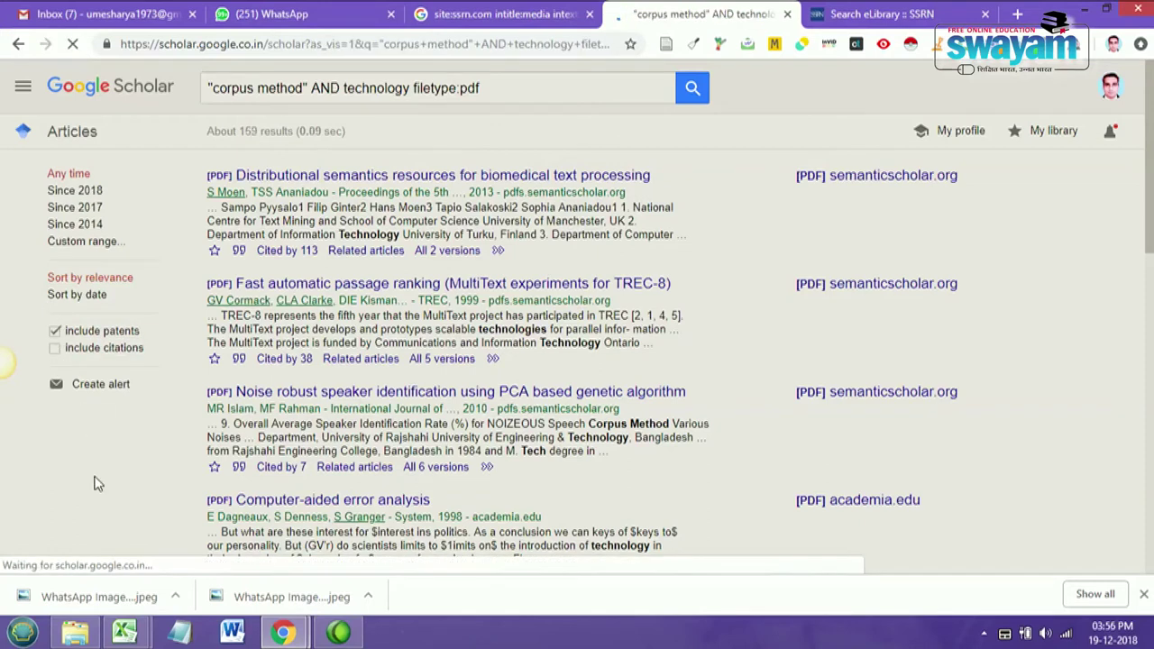
click(99, 389)
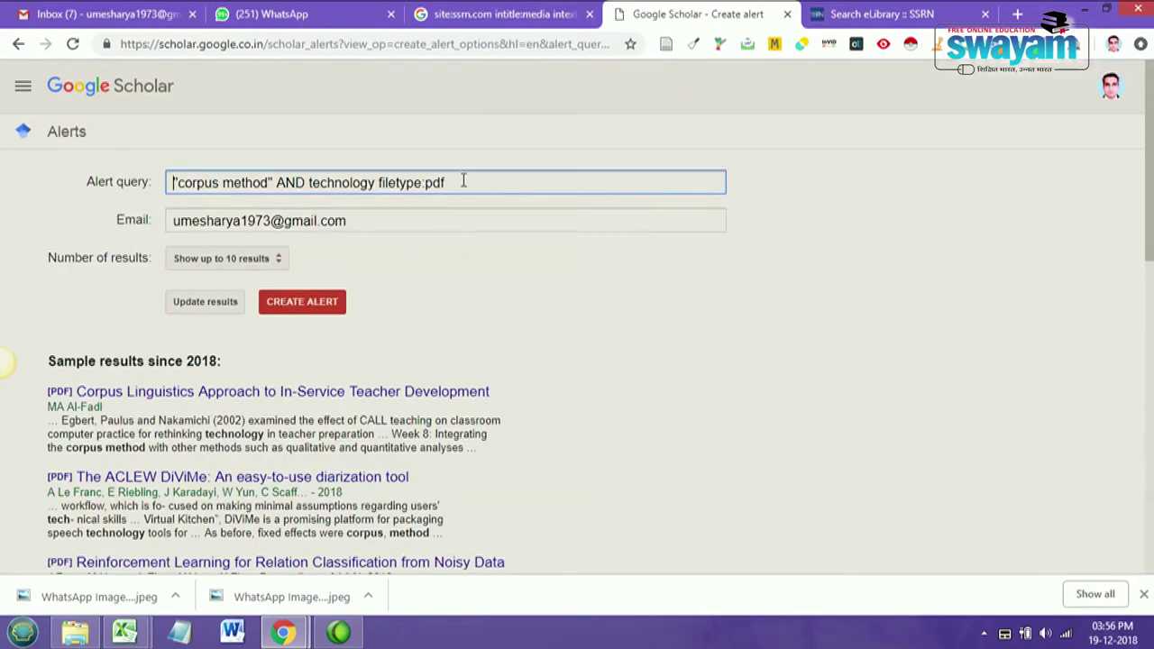
drag(468, 181, 166, 185)
click(417, 221)
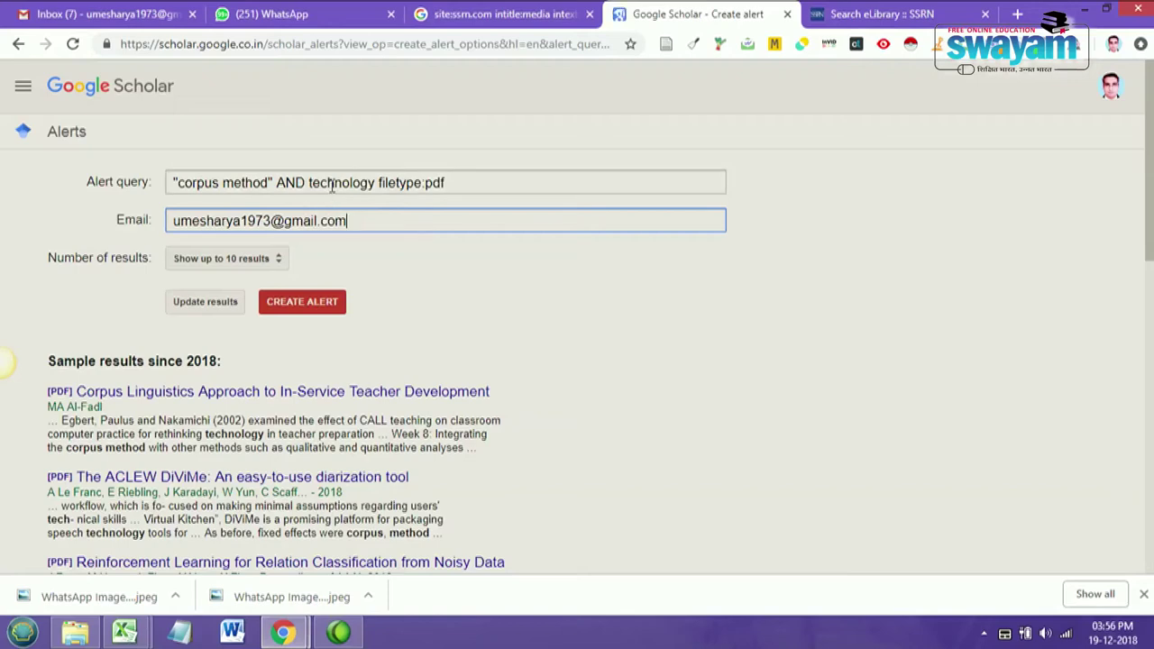
drag(177, 183, 263, 183)
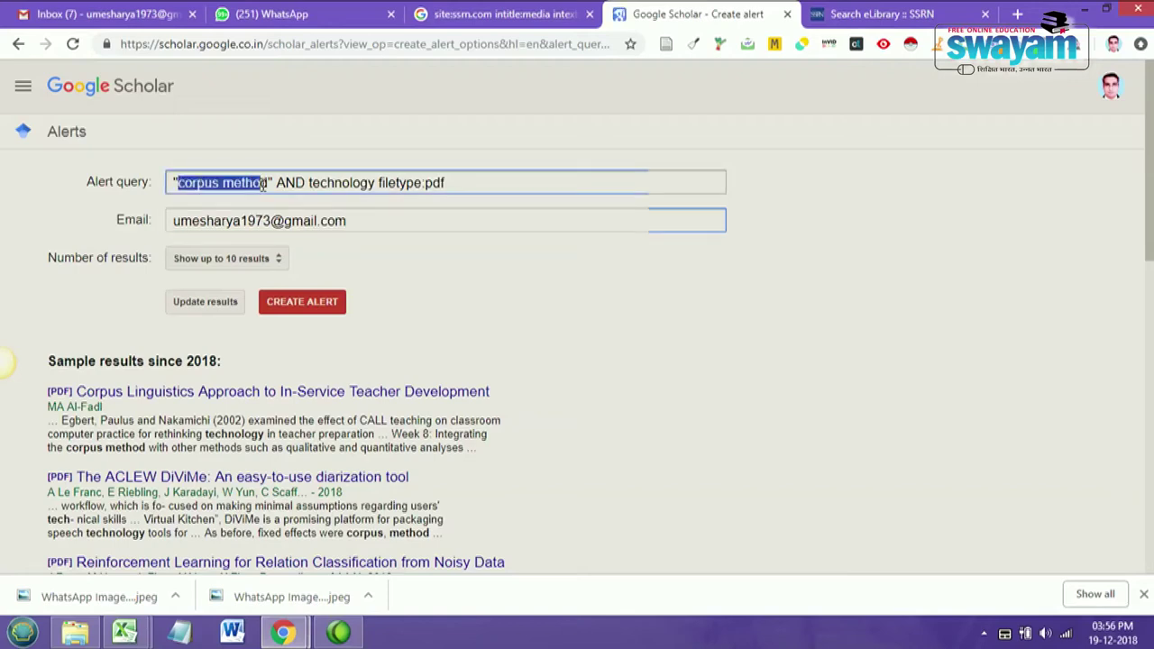
click(318, 183)
drag(423, 183, 463, 183)
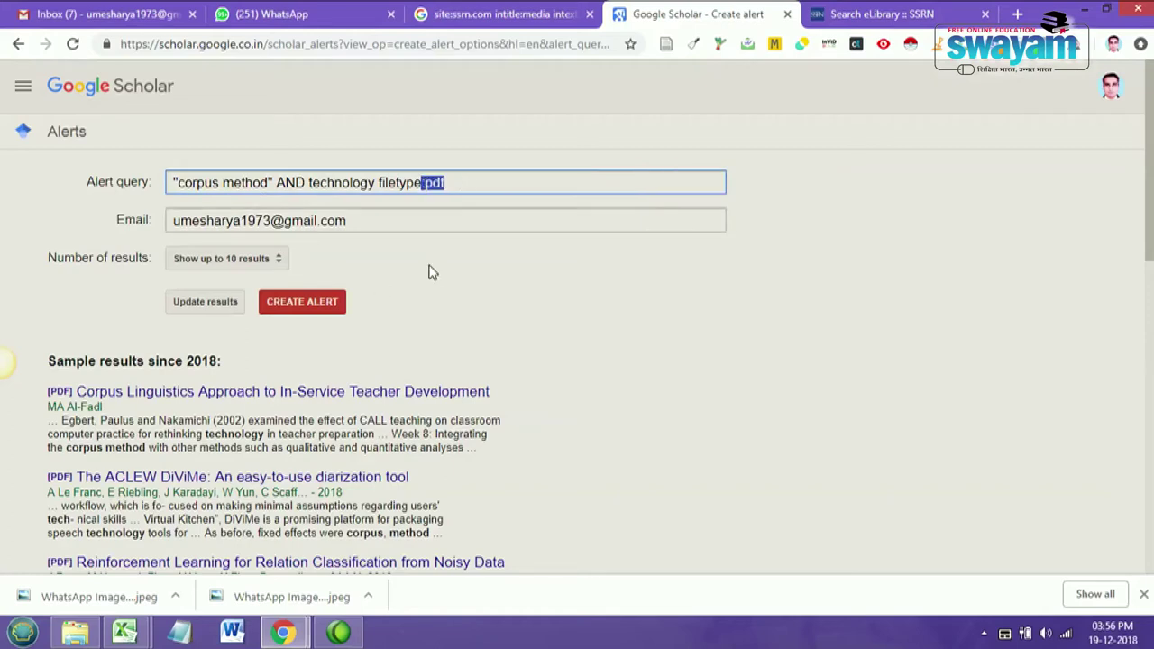
scroll(495, 358, down, 2)
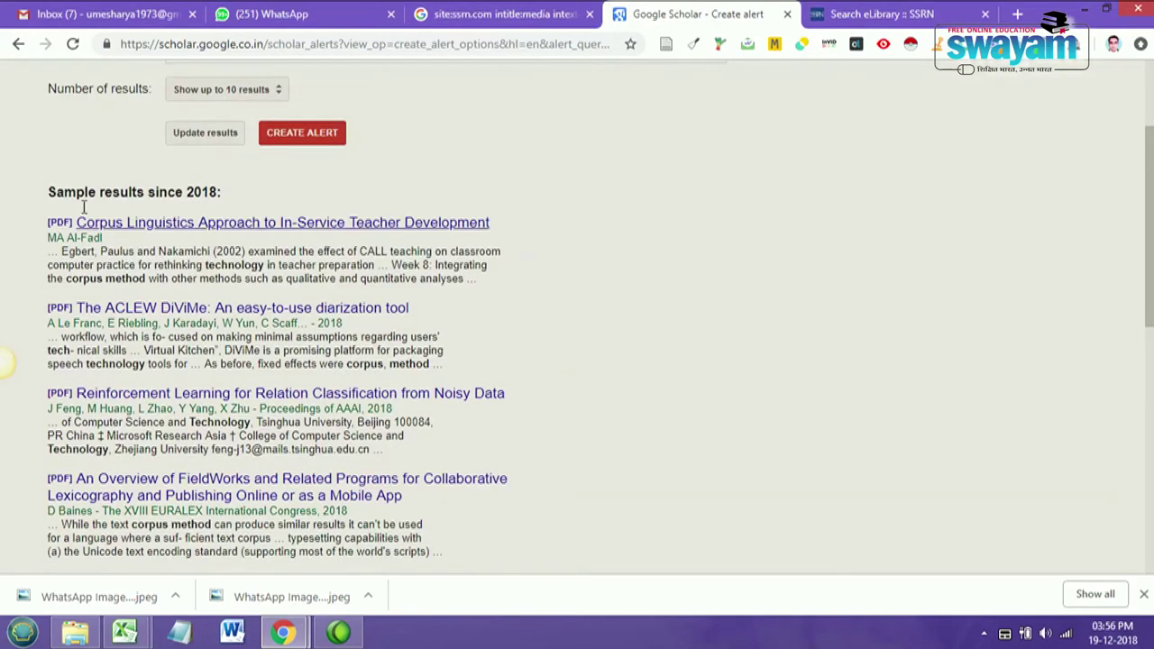
scroll(654, 392, down, 3)
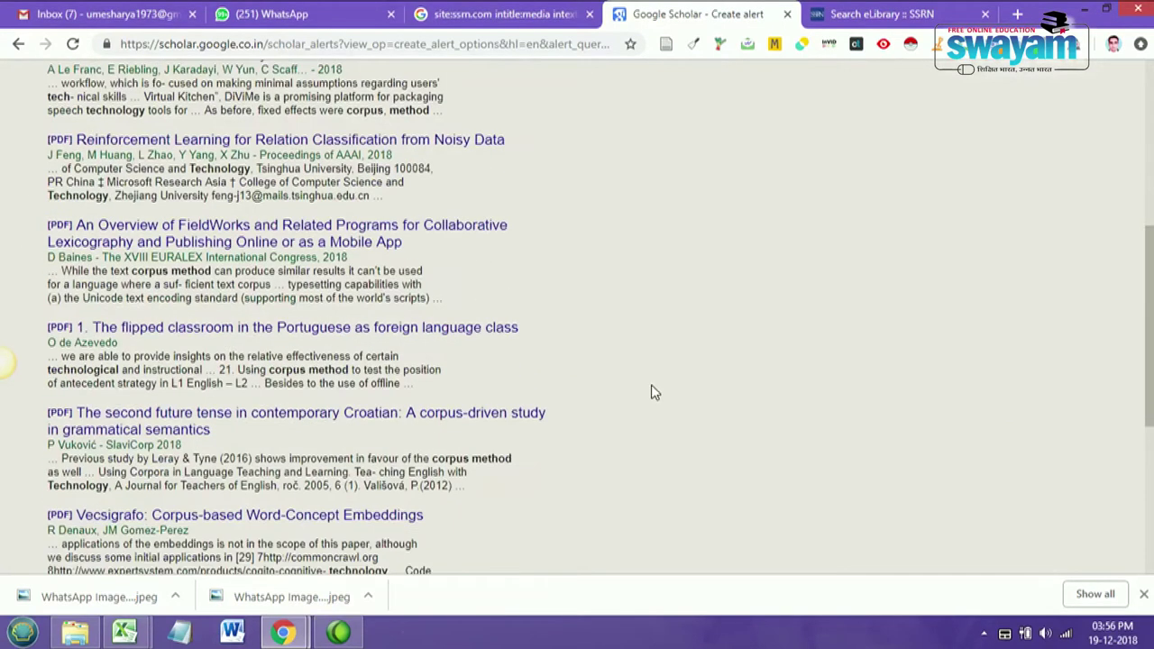
scroll(655, 393, up, 5)
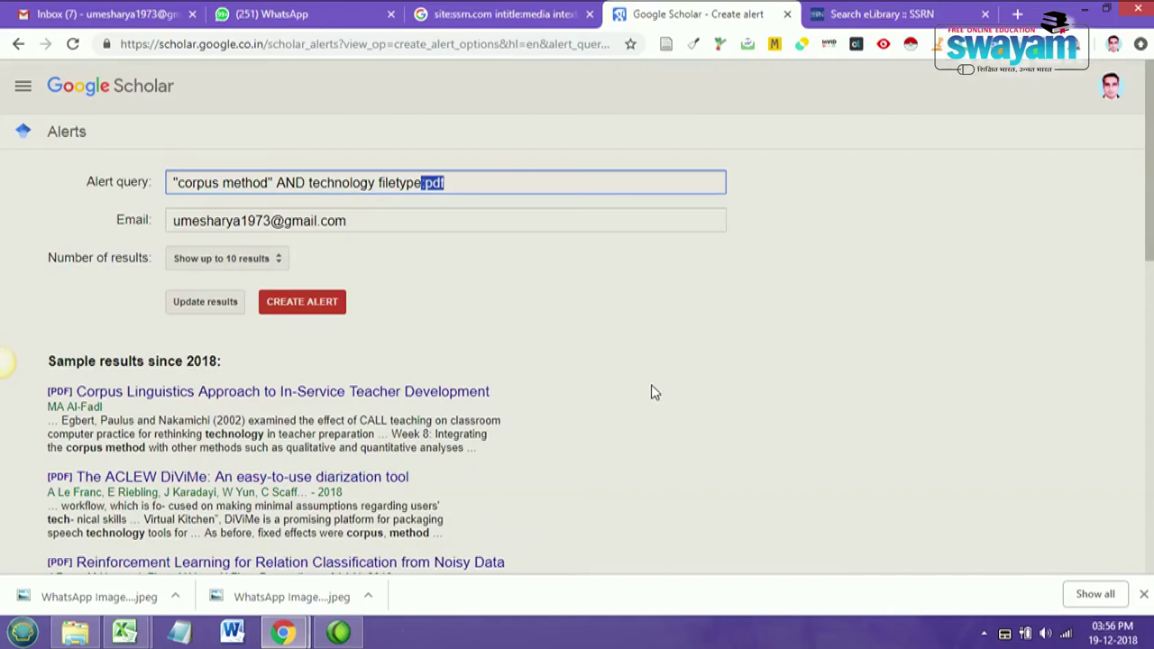
click(532, 182)
click(22, 88)
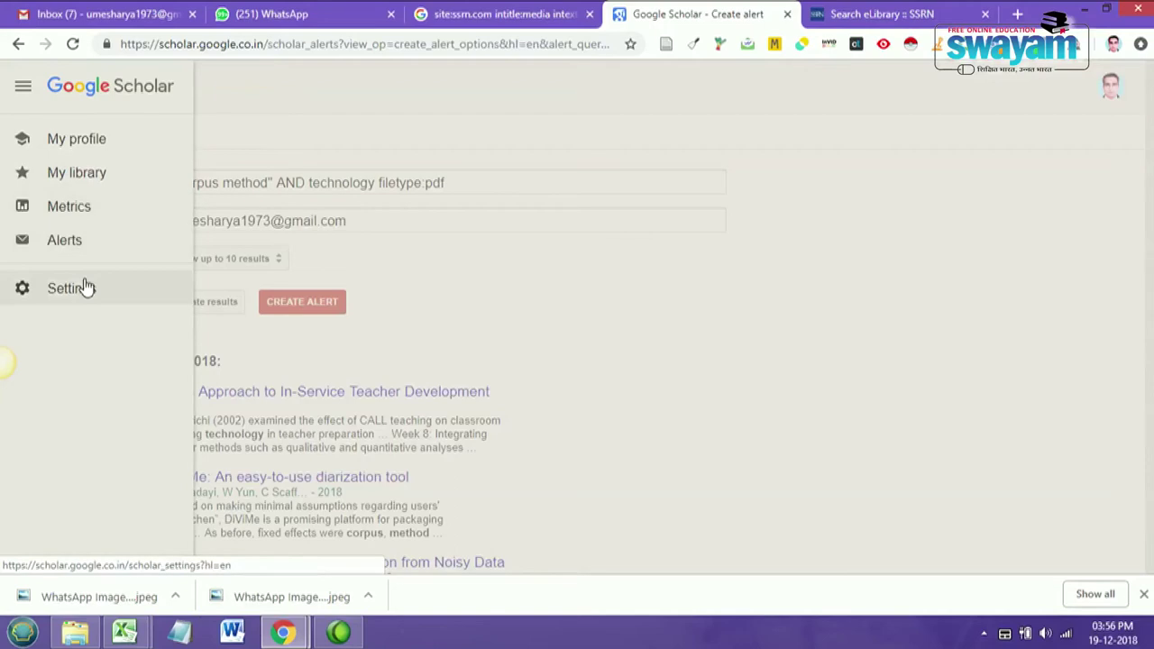
click(802, 274)
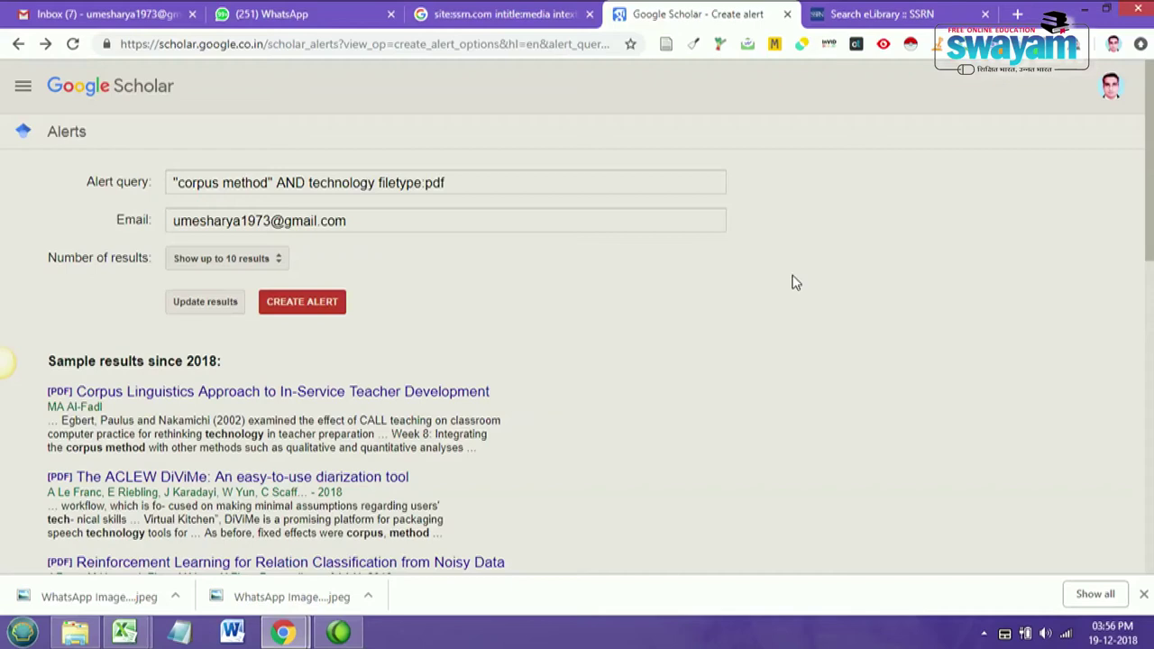
Search 'google books' from the address bar and pass the 'I'm not a robot' check.
click(493, 44)
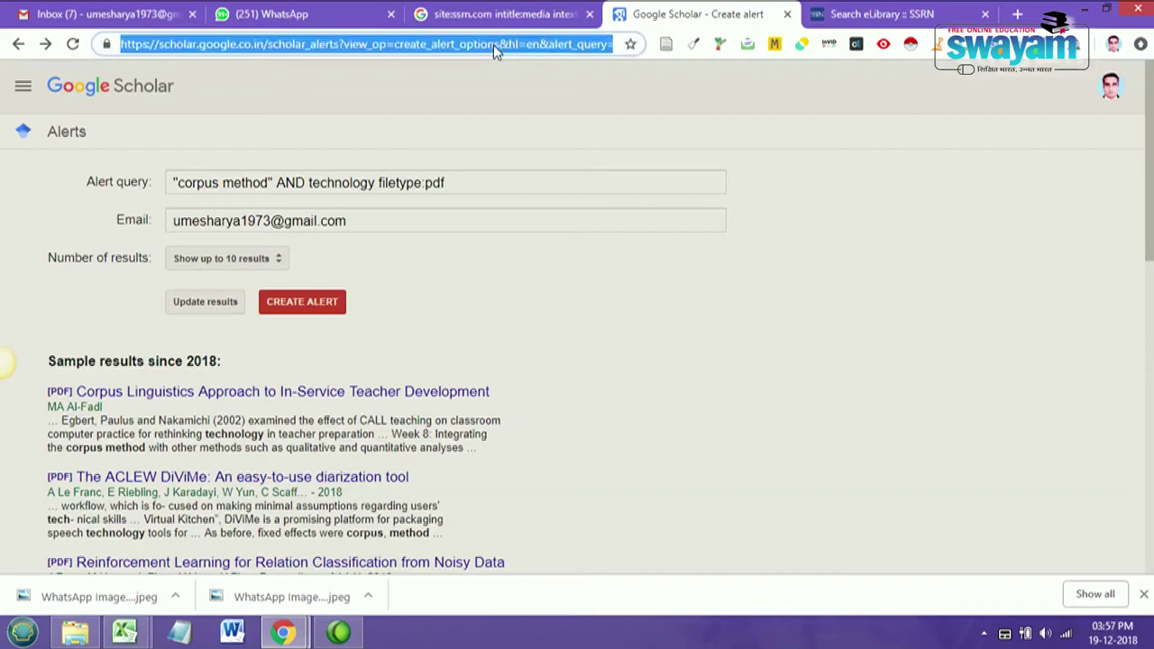
click(502, 44)
key(ctrl+a)
text(google books)
key(Return)
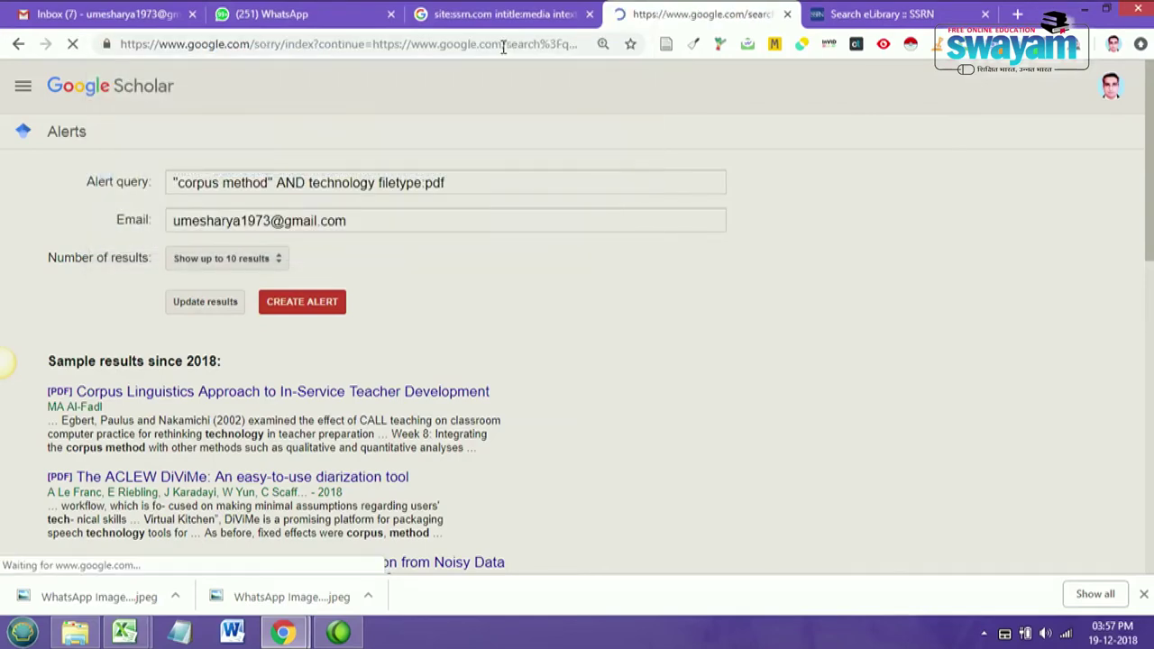
click(288, 50)
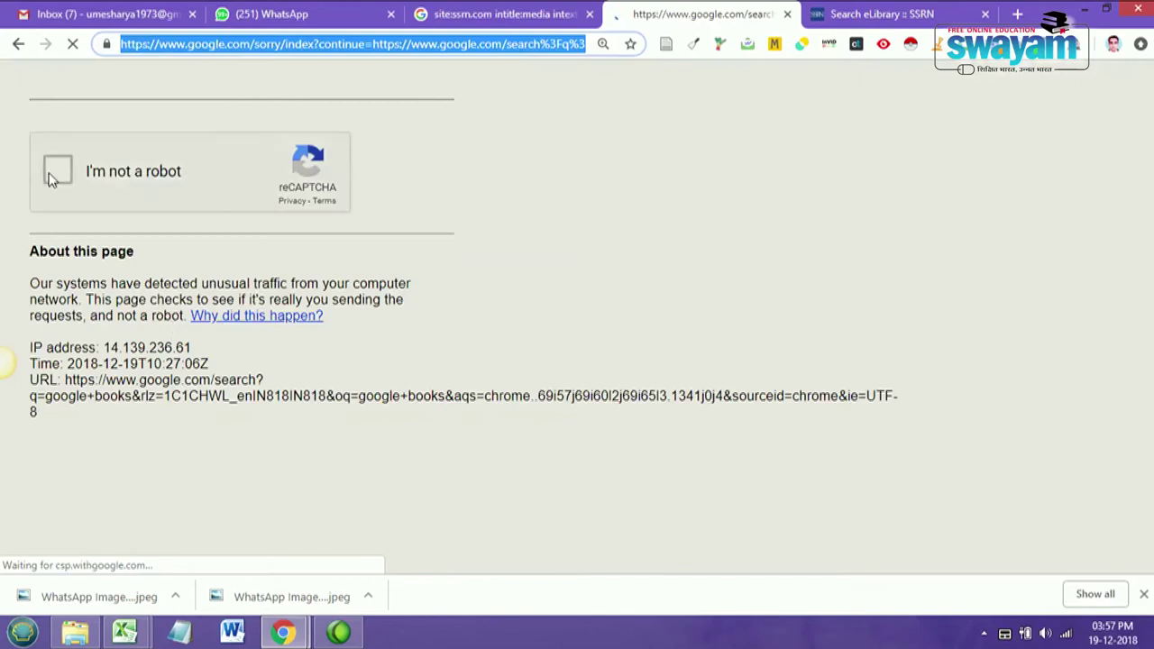
click(65, 171)
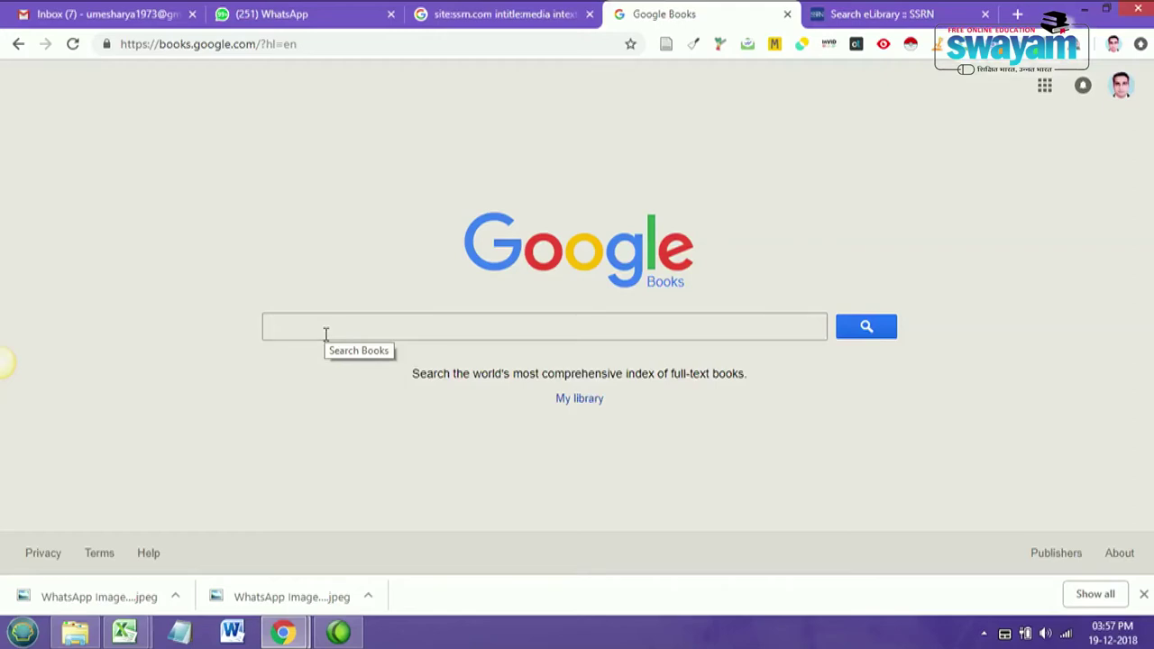
Search books for "corpus method" AND technology AND "communication research", showing about 678 results.
click(326, 333)
text("c)
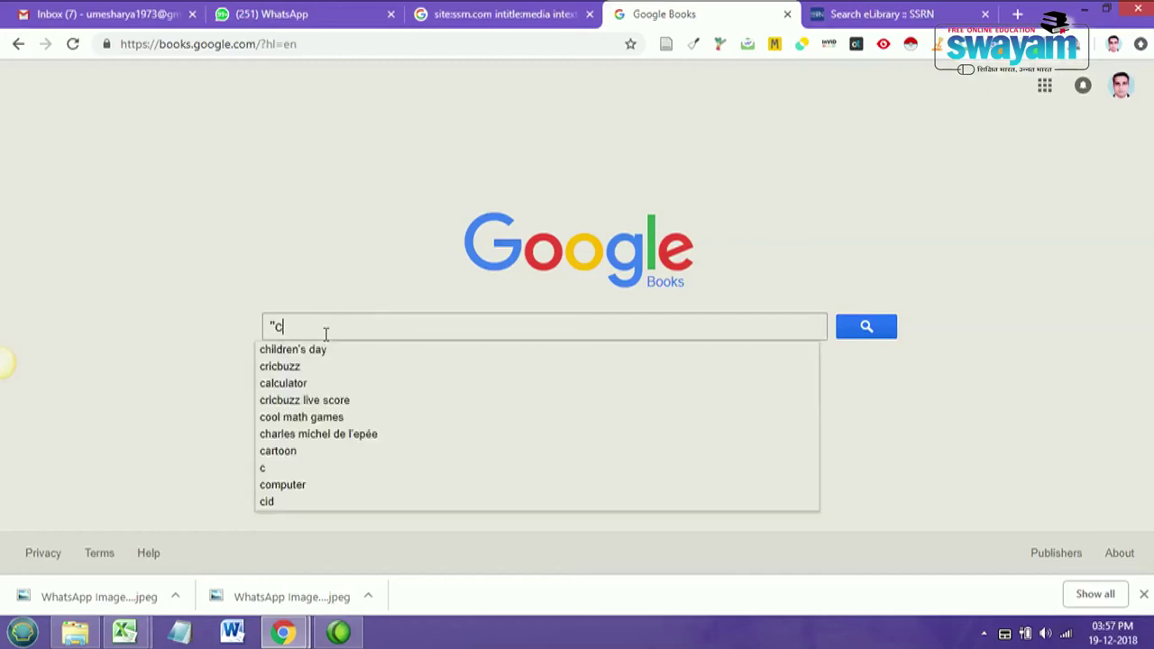
text(orpus method)
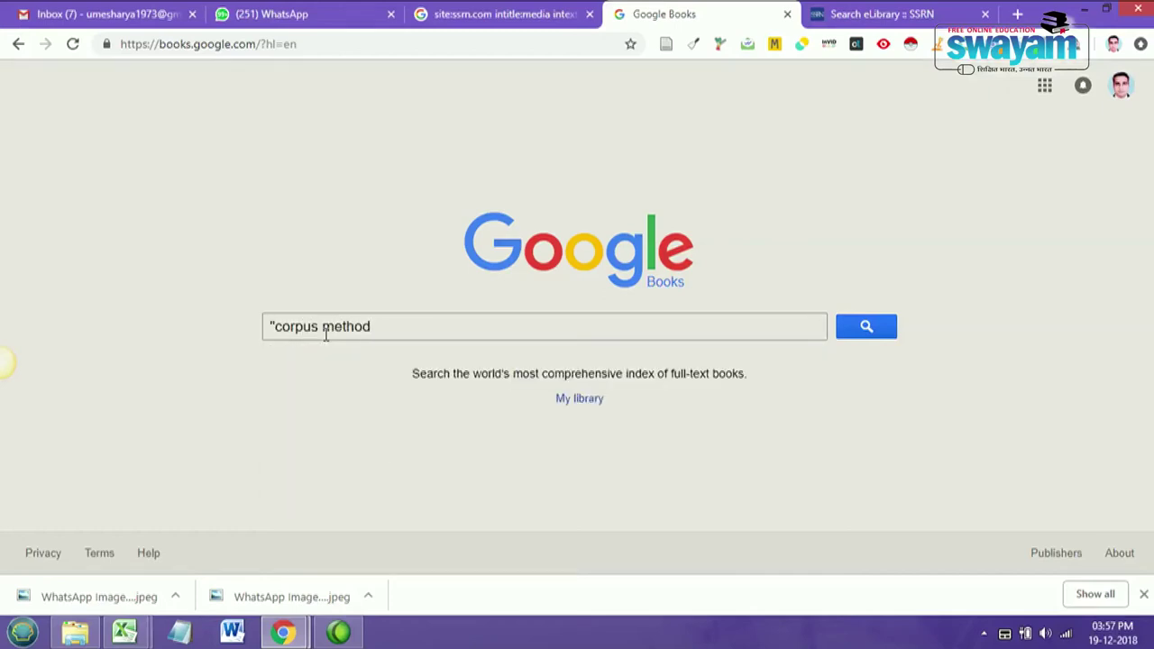
text(" AND technology ANd )
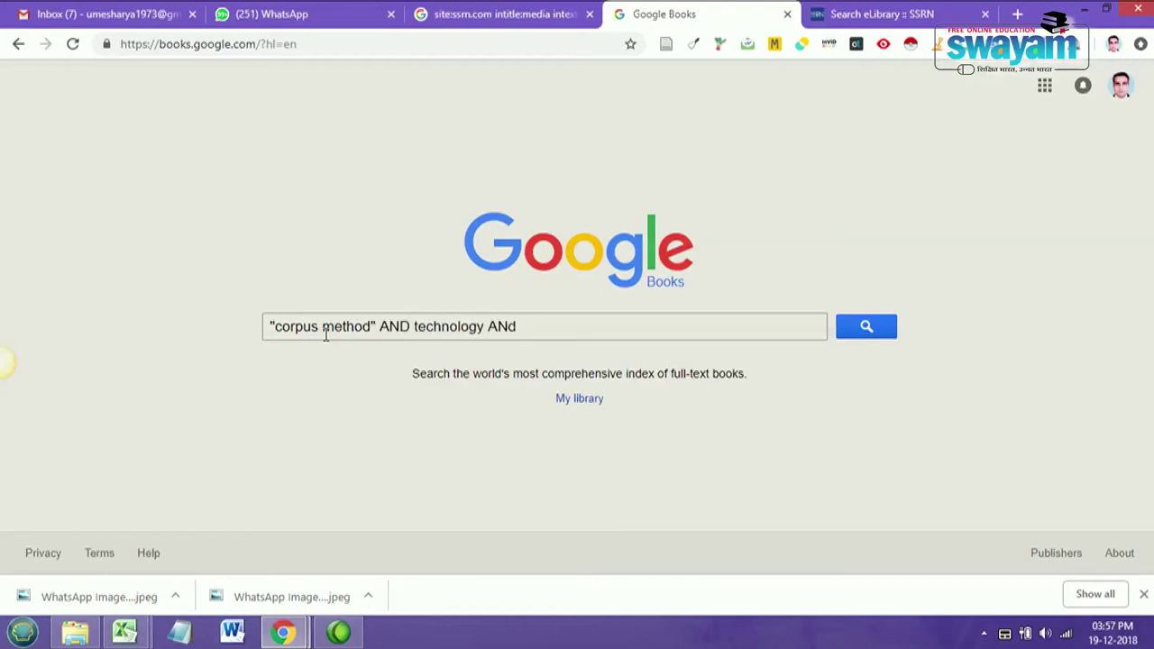
text(D )
text(communication research")
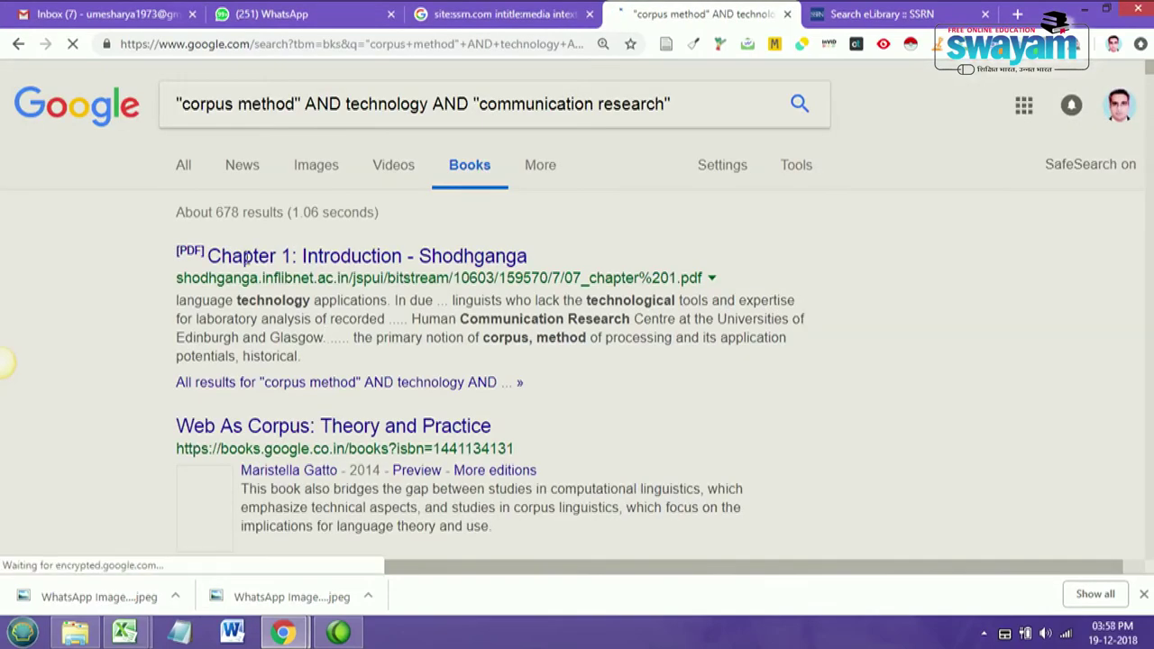
double_click(226, 212)
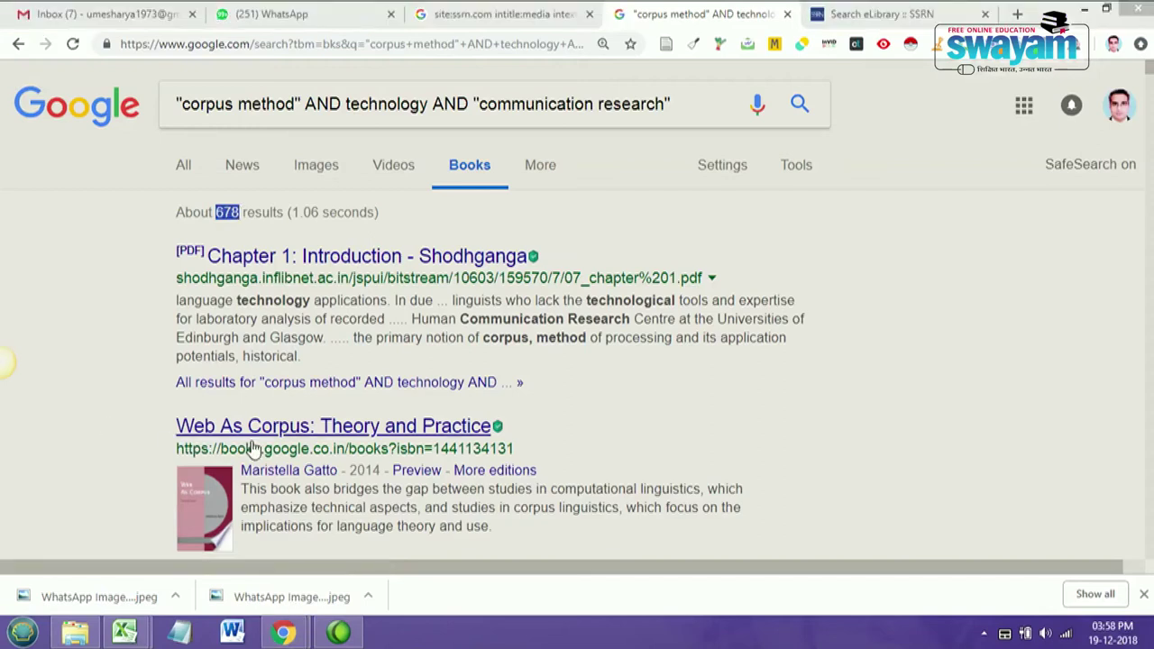
click(865, 441)
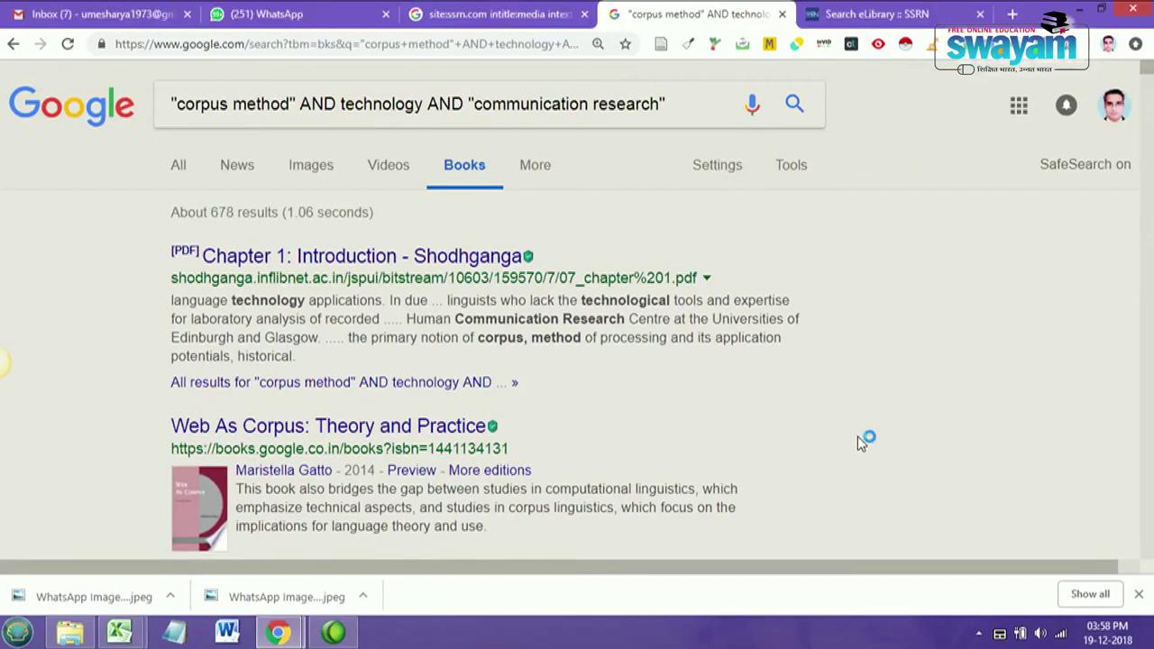
scroll(857, 436, down, 1)
Open the 'Web As Corpus: Theory and Practice' preview and scroll down past page 27.
click(389, 347)
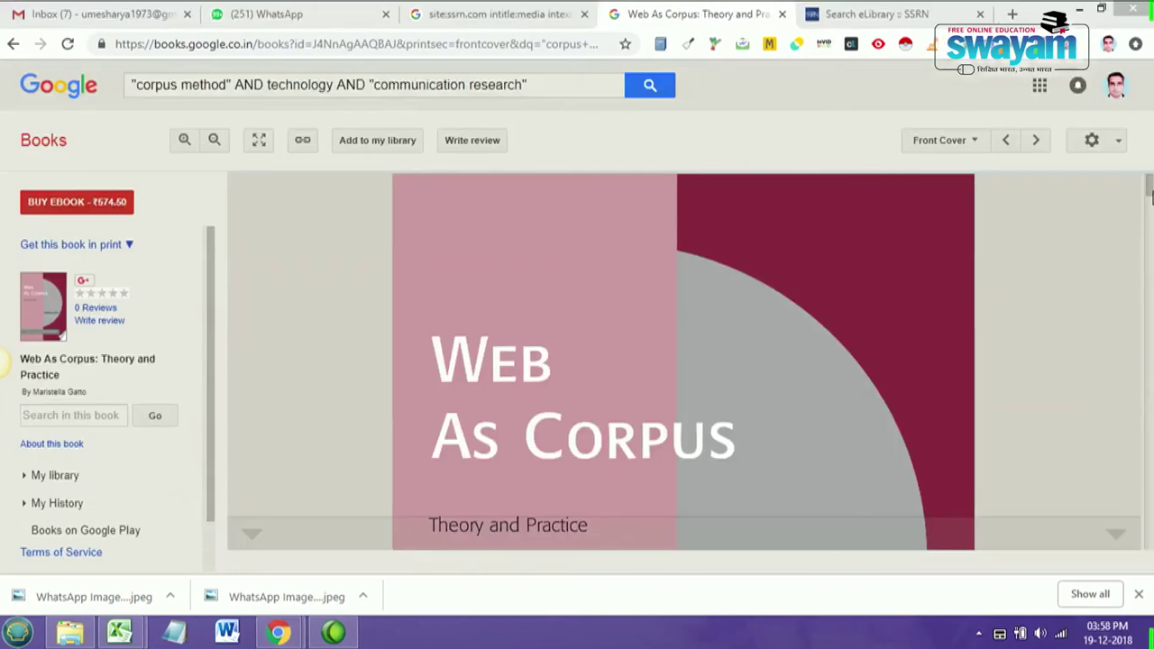
drag(1150, 195, 1151, 195)
scroll(674, 424, down, 10)
scroll(595, 433, down, 5)
scroll(597, 434, down, 5)
scroll(597, 434, down, 5)
scroll(605, 438, down, 5)
scroll(605, 446, down, 5)
scroll(607, 447, down, 5)
scroll(607, 447, down, 10)
scroll(577, 433, down, 3)
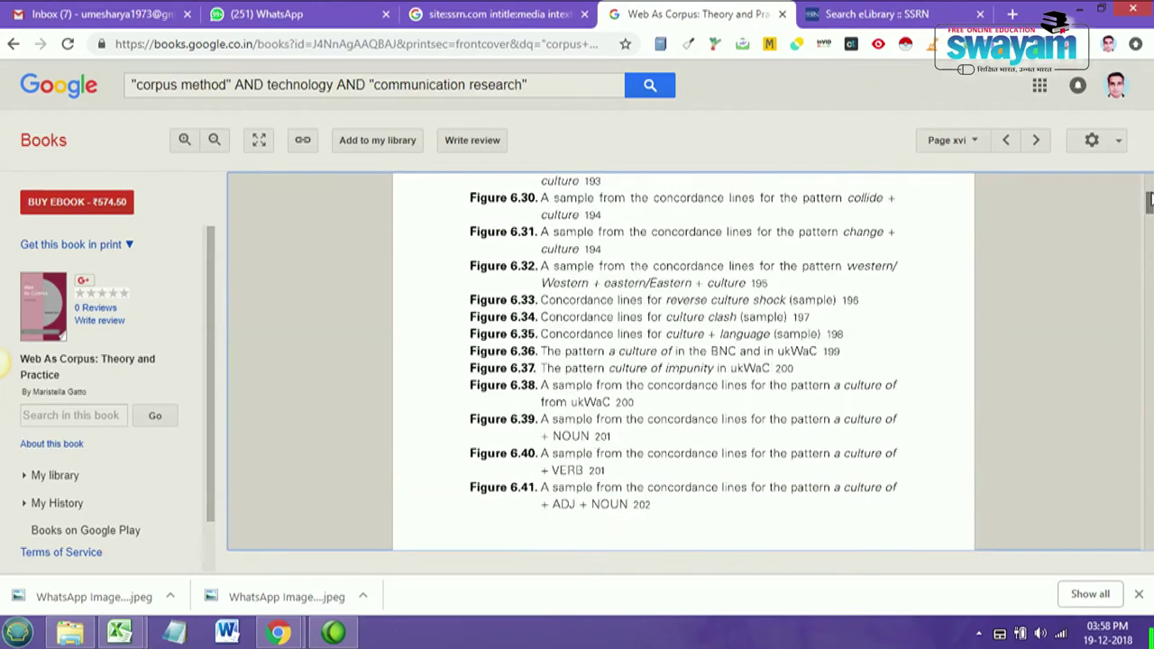
drag(1151, 204, 1151, 274)
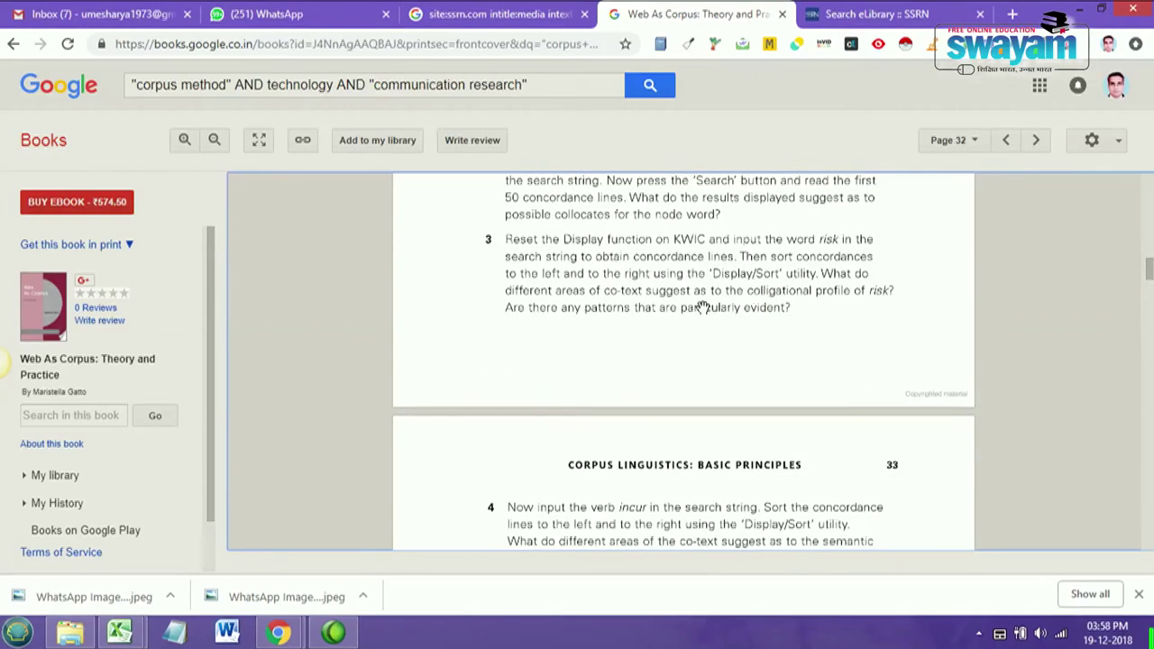
Scroll back up through the preview to the front-matter list of figures.
scroll(702, 308, down, 5)
scroll(703, 308, up, 3)
scroll(702, 309, up, 3)
scroll(702, 309, up, 3)
scroll(702, 309, up, 3)
scroll(702, 309, up, 5)
scroll(702, 309, up, 3)
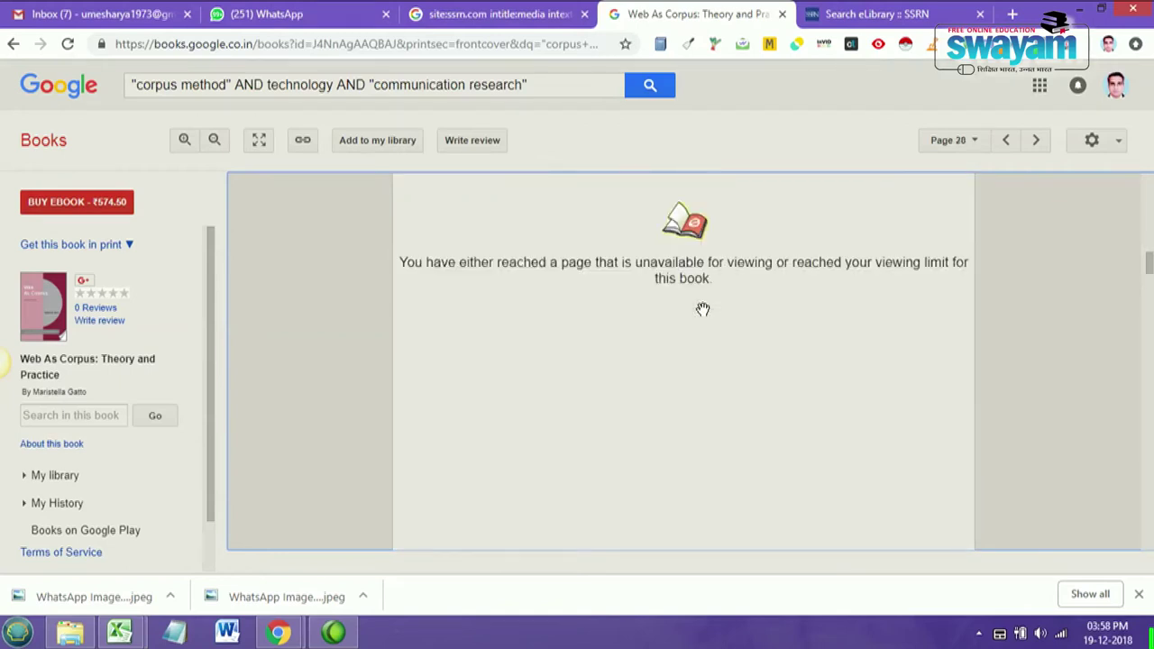
scroll(702, 309, up, 3)
scroll(702, 309, up, 3)
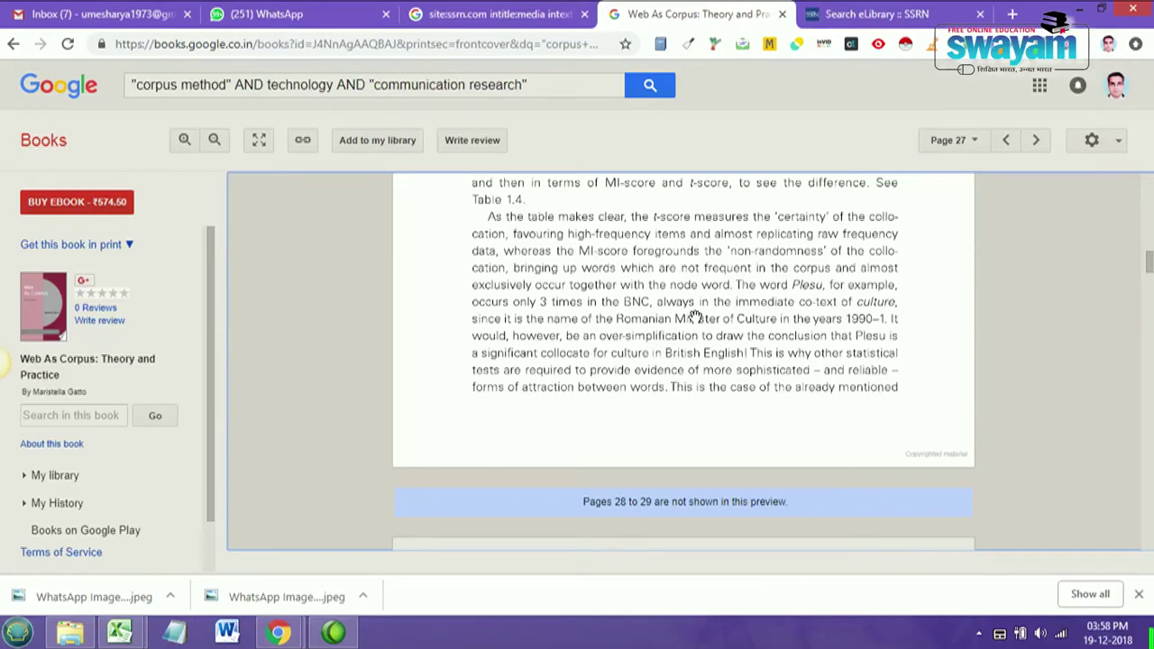
mouse_move(684, 502)
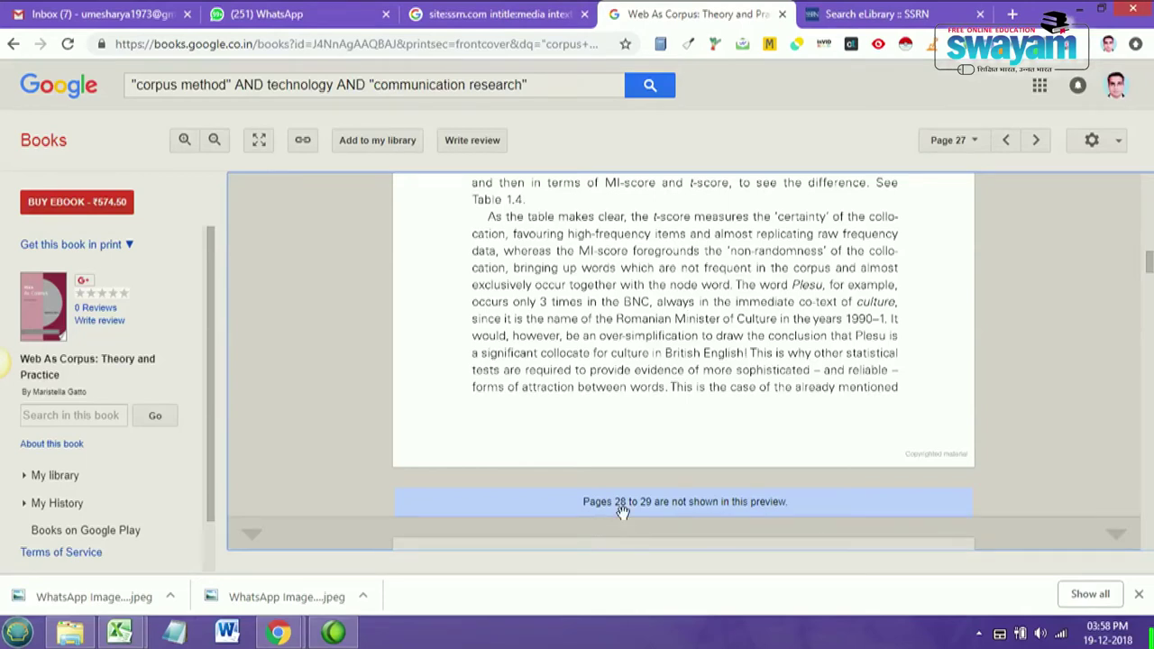
scroll(651, 383, down, 5)
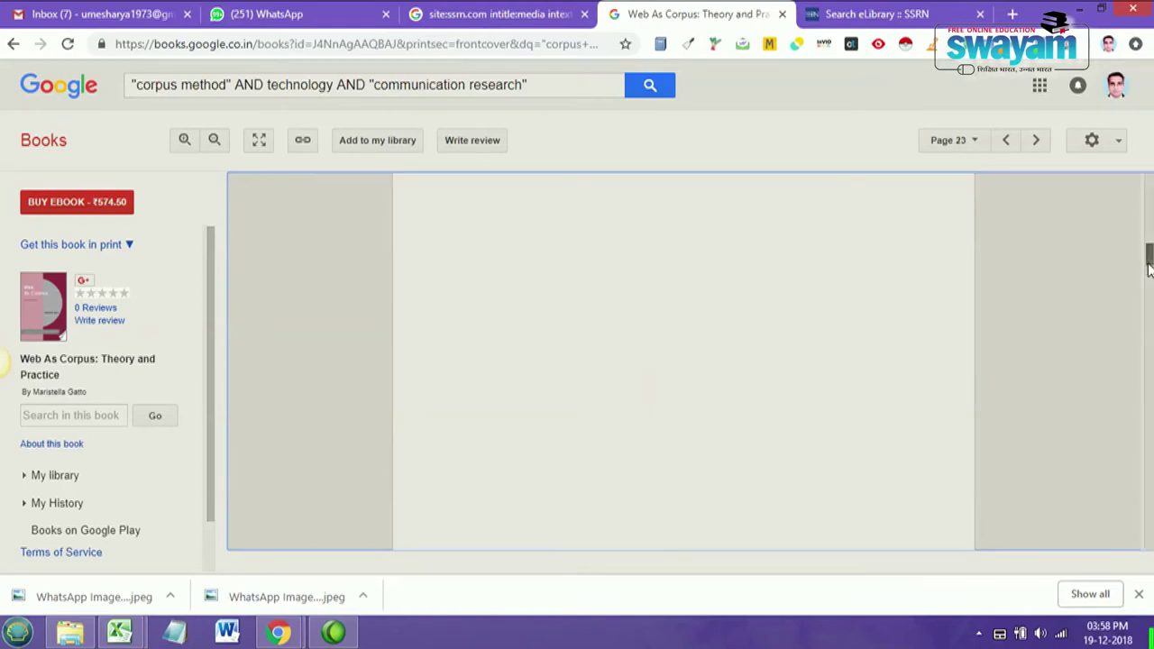
drag(1148, 264, 1150, 210)
scroll(794, 367, up, 5)
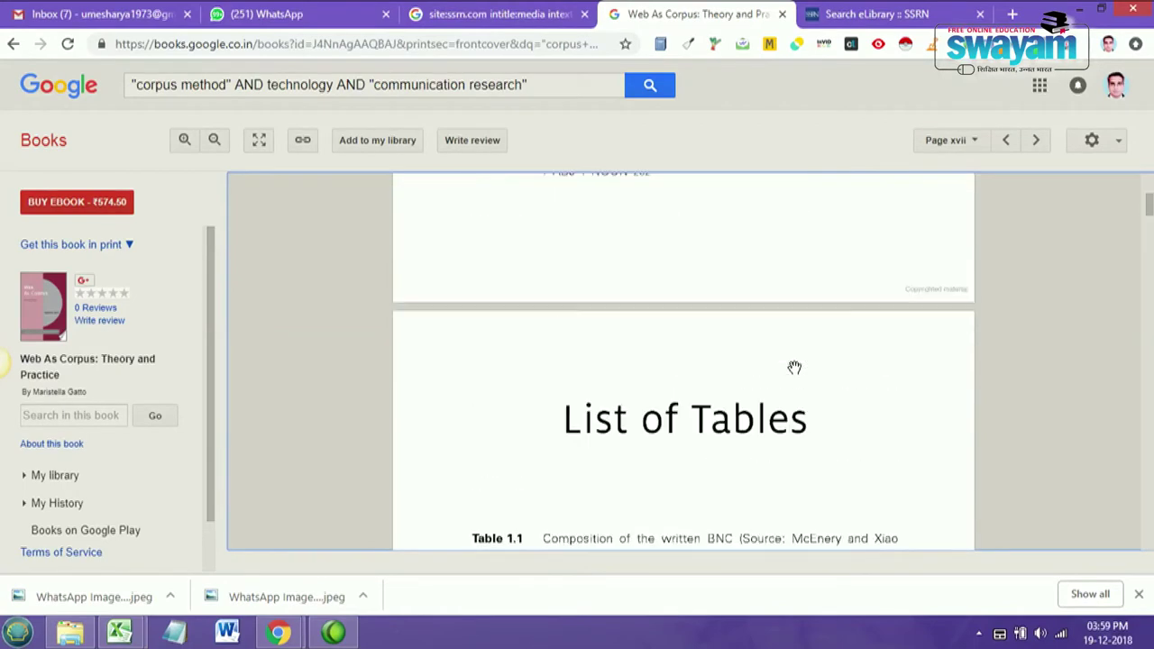
scroll(794, 367, up, 5)
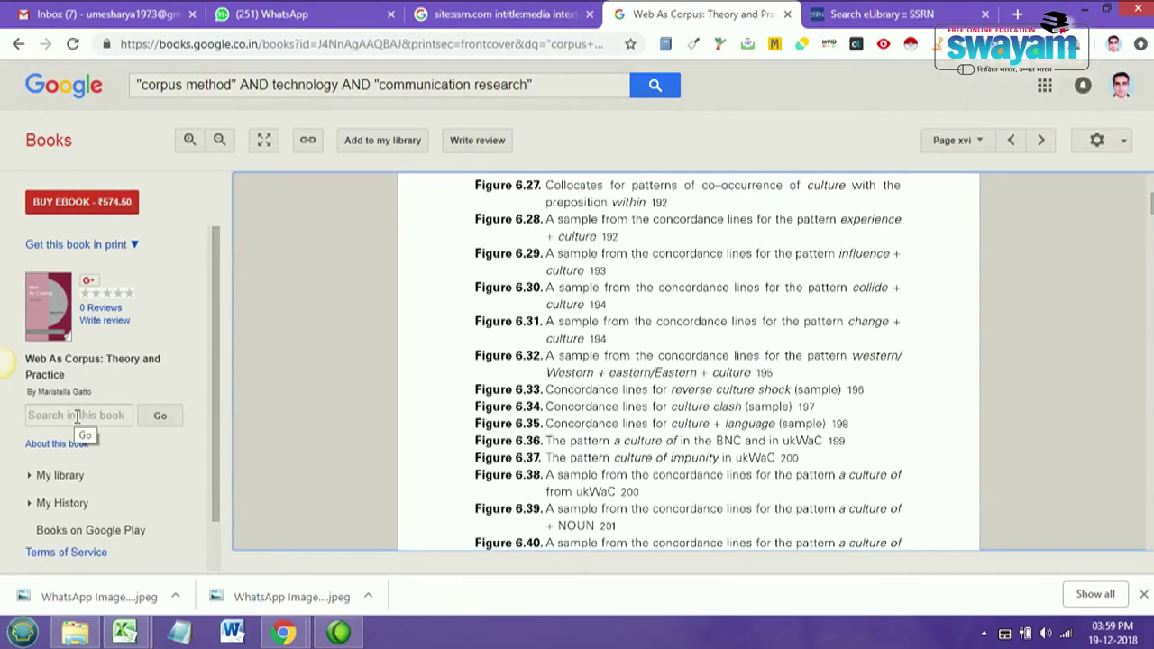
Search inside Web As Corpus for 'corpus' and browse the 14 matching page snippets.
click(96, 416)
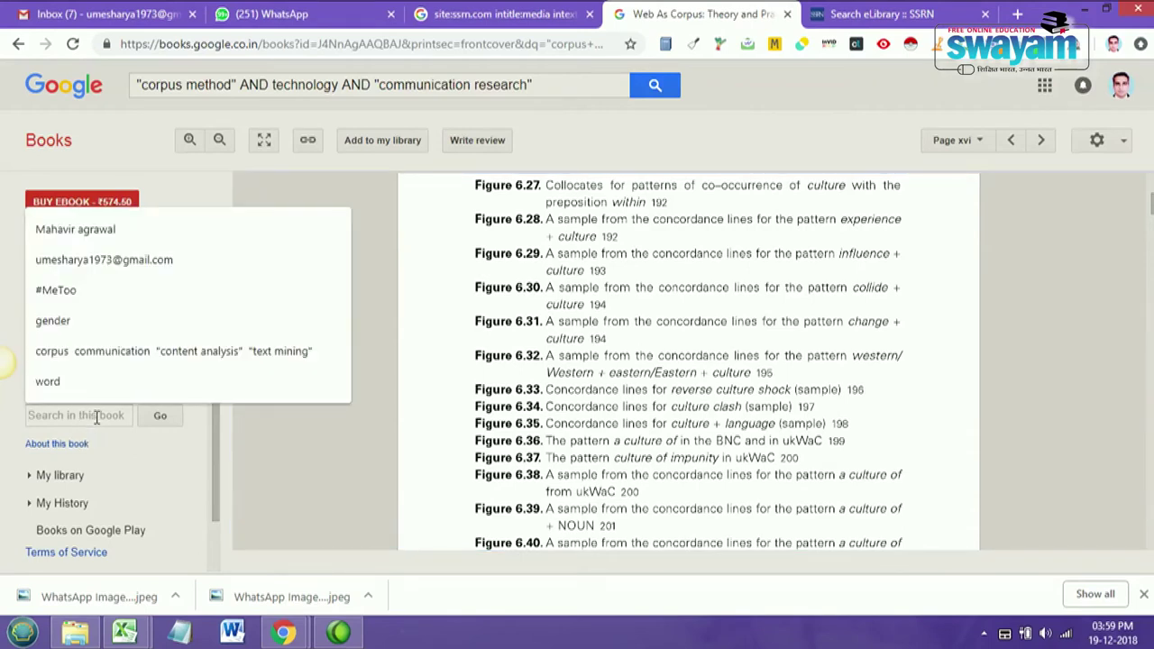
text(corpus)
click(166, 419)
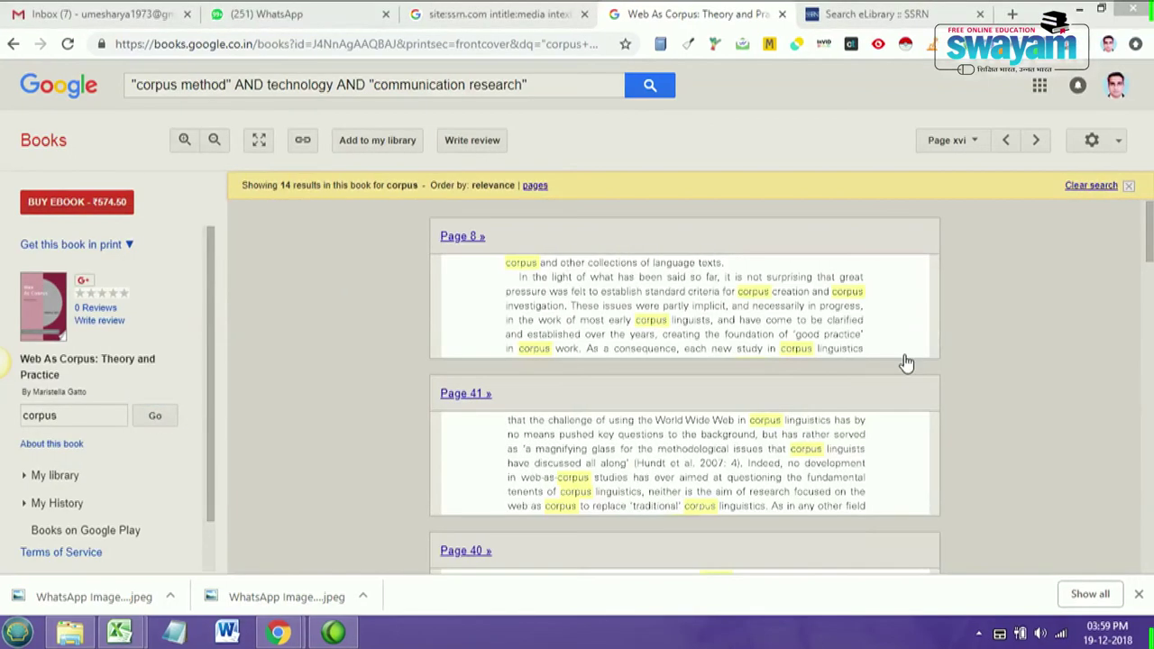
scroll(1149, 219, down, 1)
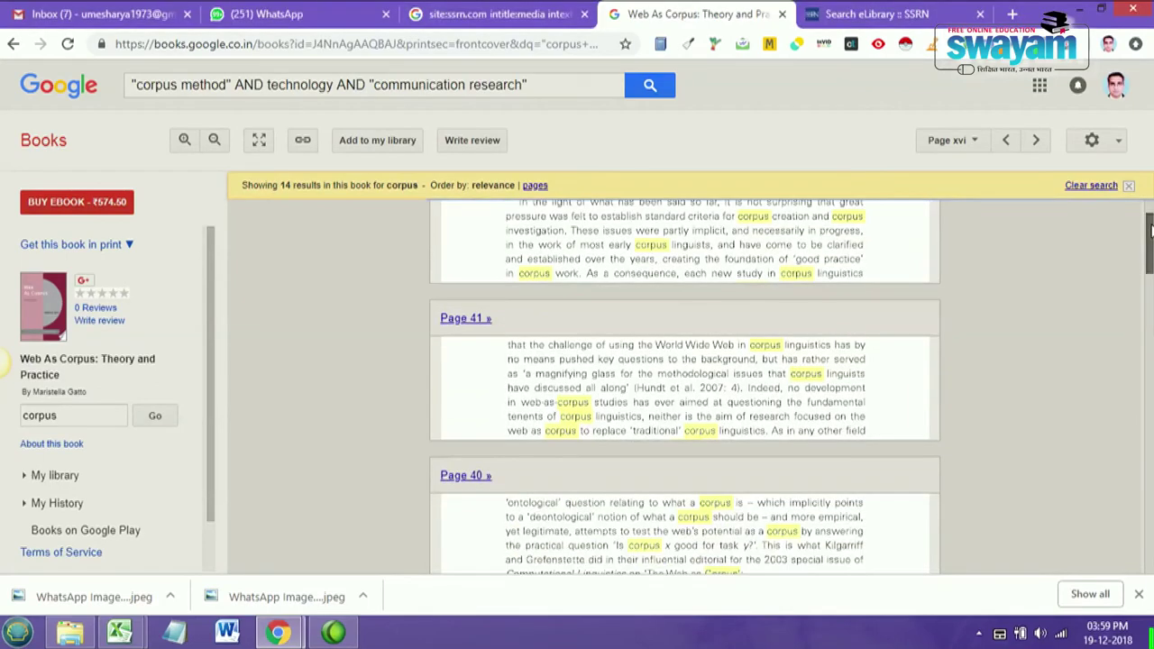
scroll(1150, 219, up, 1)
drag(1149, 226, 1145, 352)
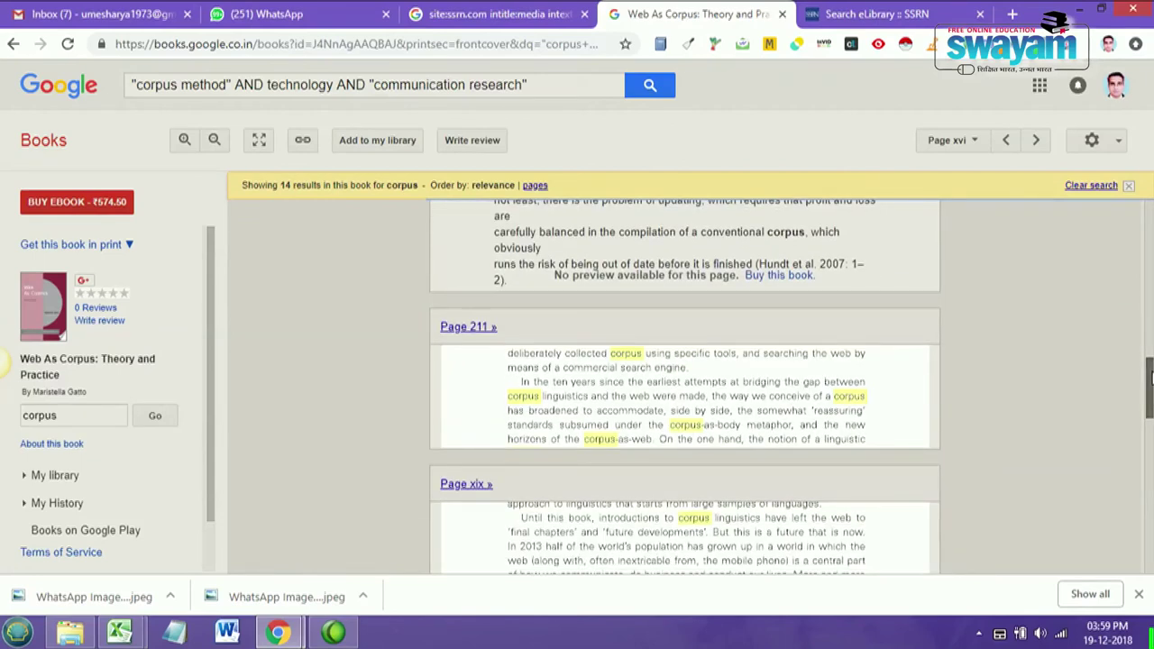
drag(1149, 378, 1149, 327)
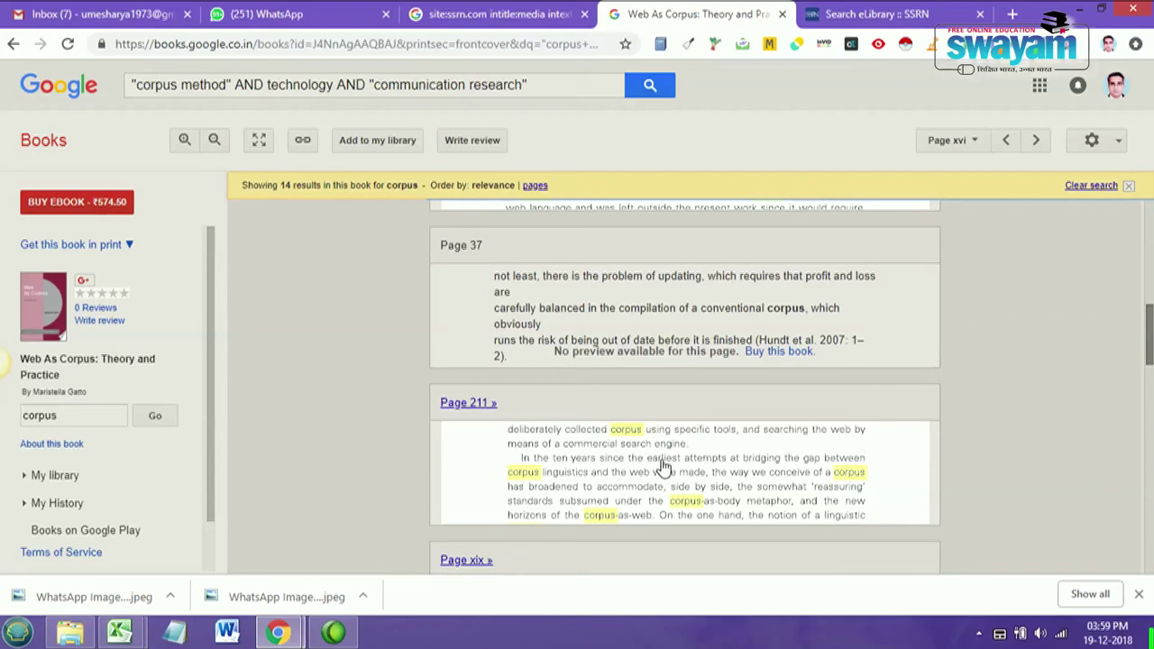
mouse_move(1150, 343)
mouse_down()
mouse_move(1149, 363)
mouse_move(1149, 305)
mouse_up()
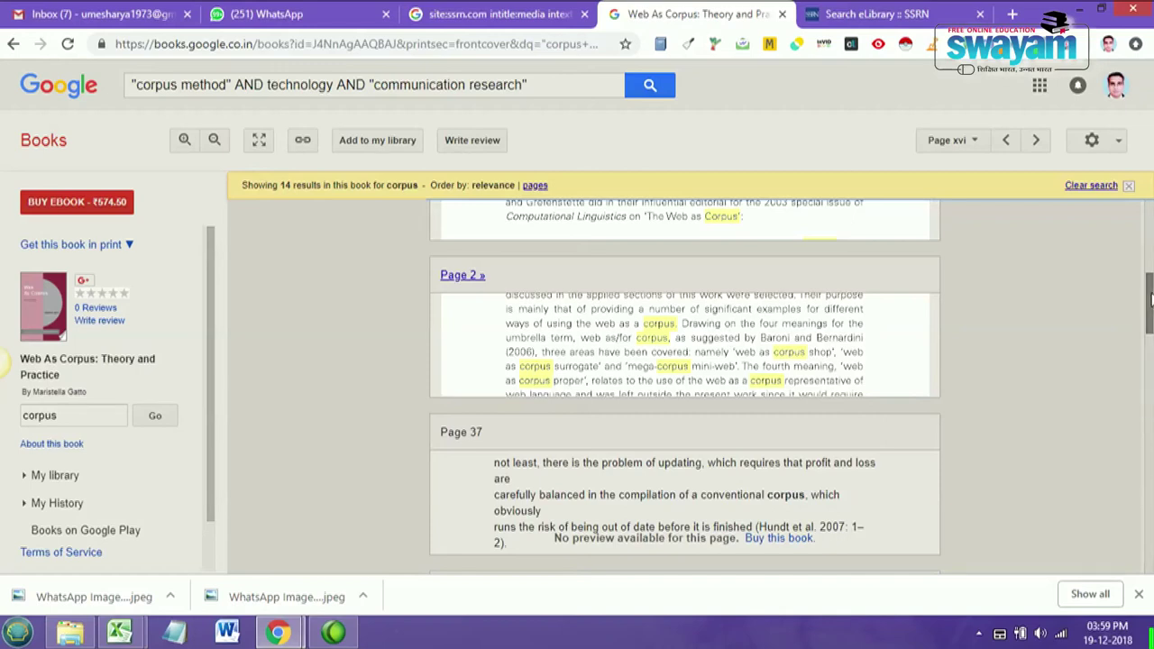
Open the first 'google books downloader' result from the SSRN tab, then return to Web As Corpus.
click(870, 13)
click(455, 43)
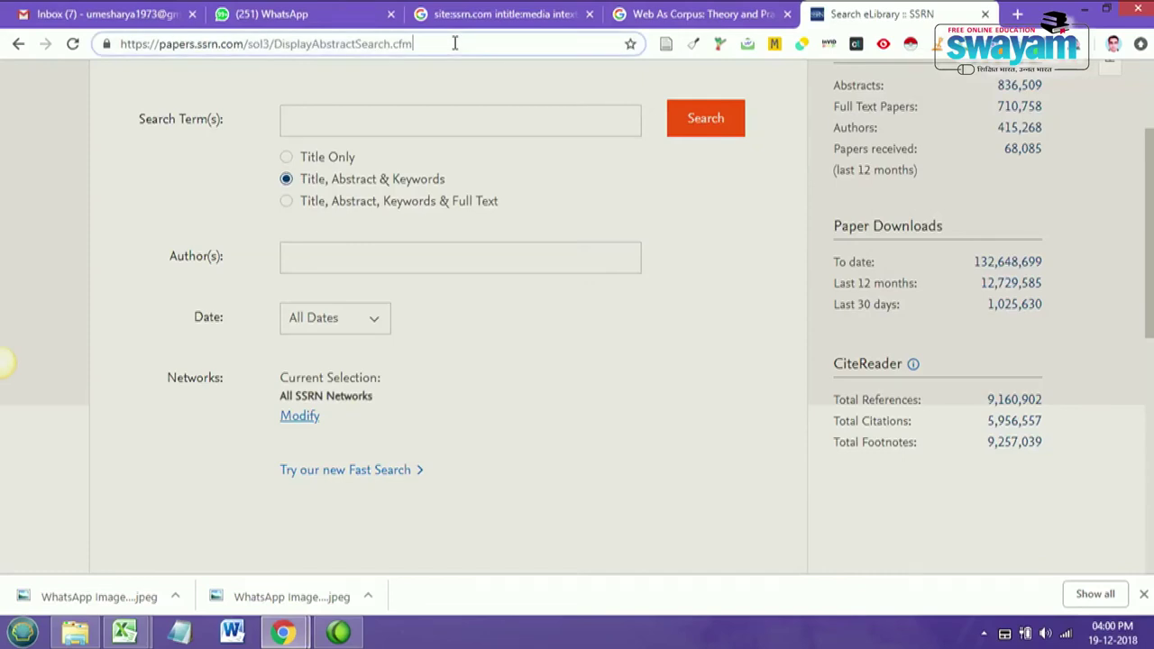
key(alt+Left)
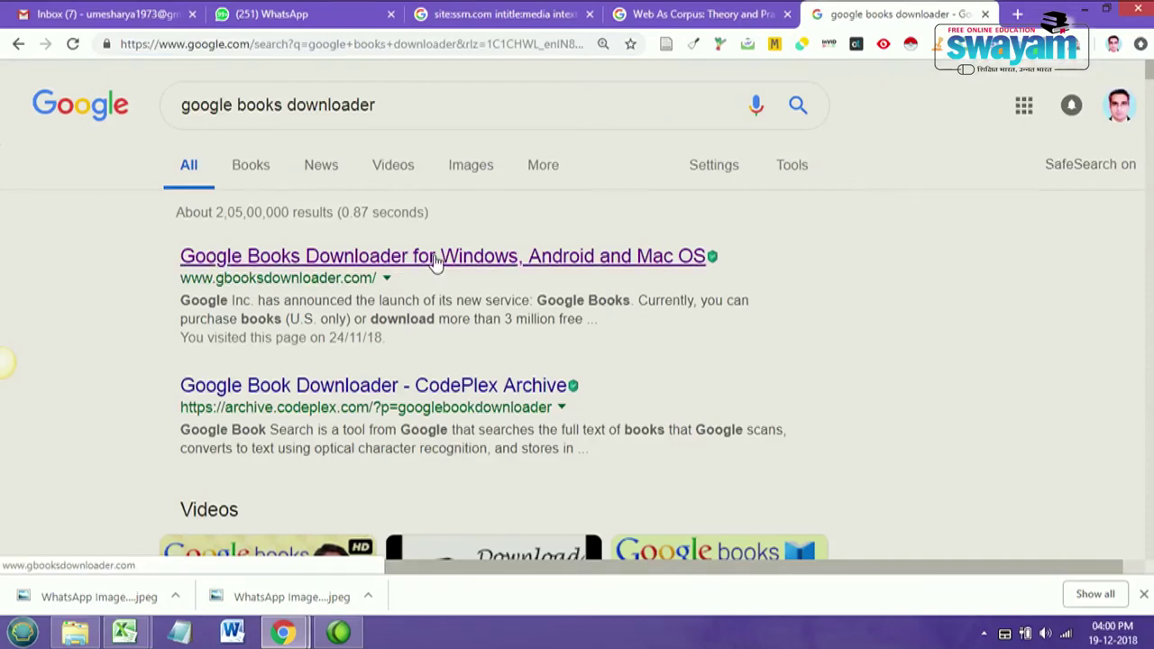
click(436, 260)
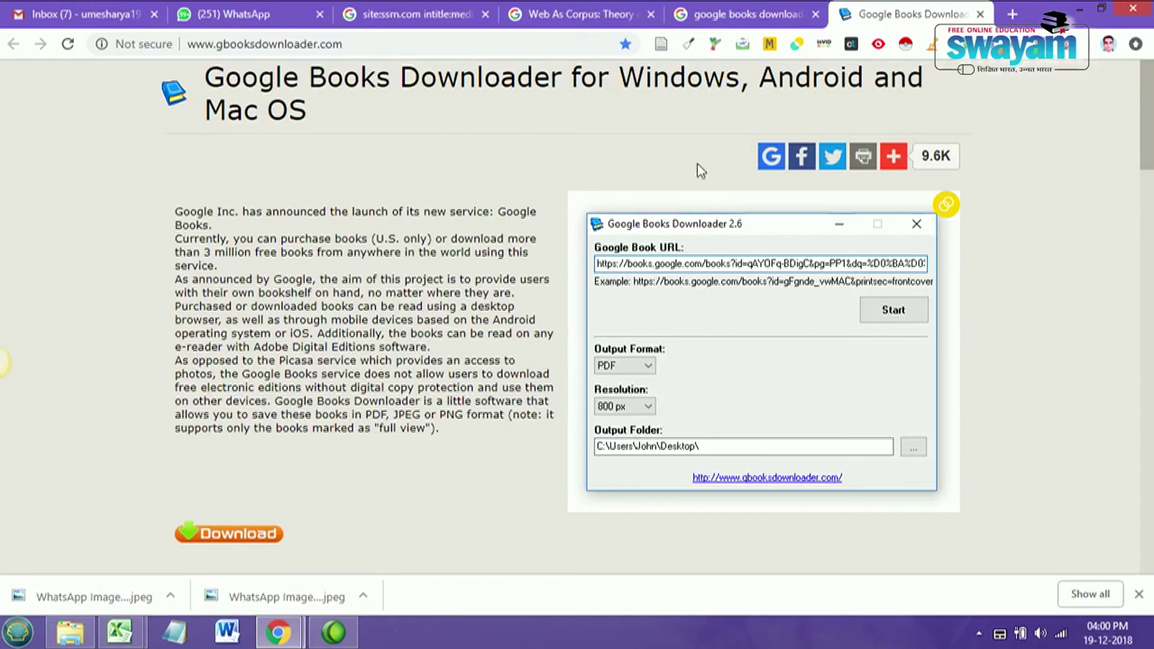
click(735, 17)
click(581, 16)
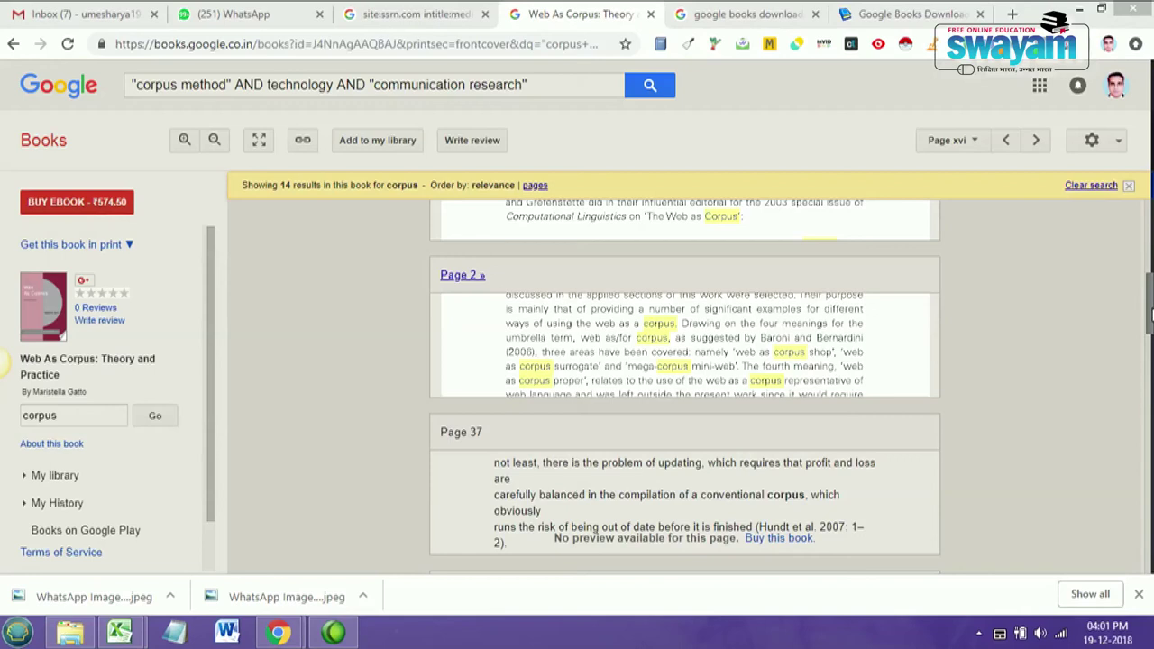
Open Advanced Book Search from the viewer's gear menu, prefilled with the current query and phrase corpus method.
mouse_move(1150, 311)
mouse_down()
mouse_move(1151, 329)
mouse_move(1151, 293)
mouse_up()
click(1118, 144)
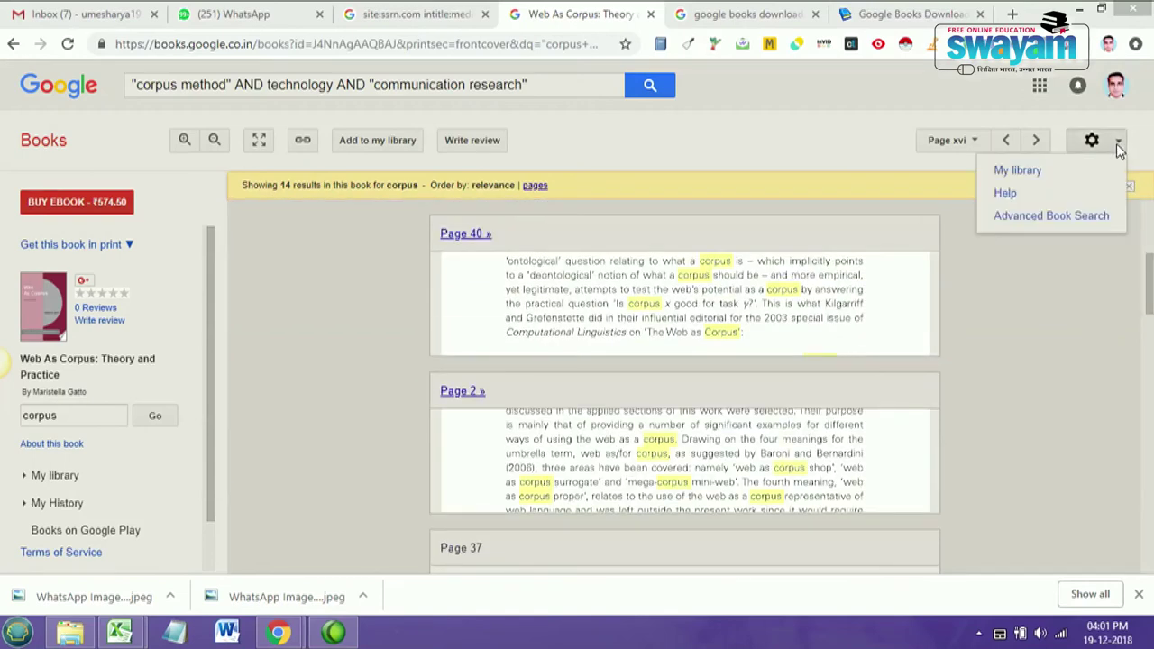
click(1034, 218)
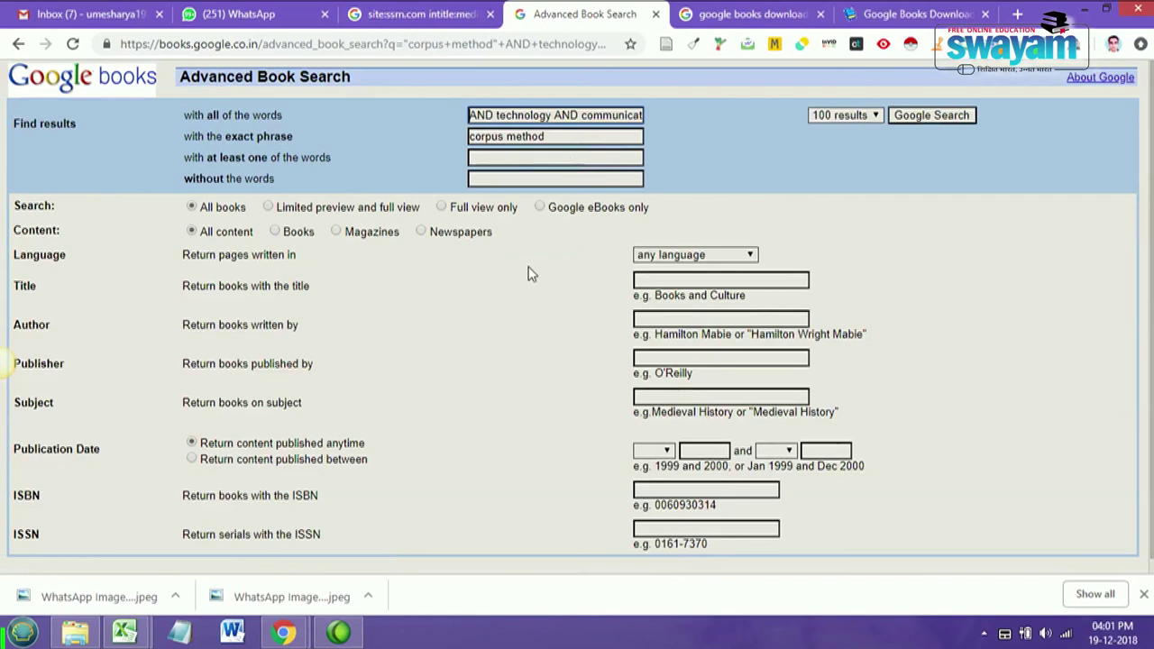
scroll(530, 274, down, 1)
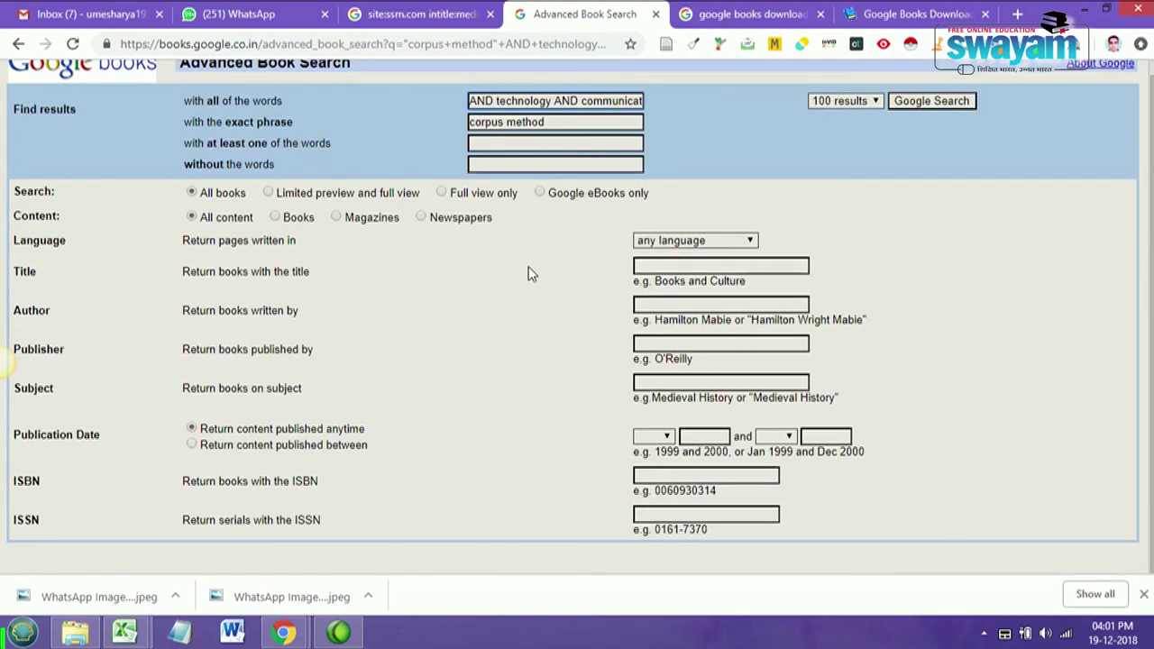